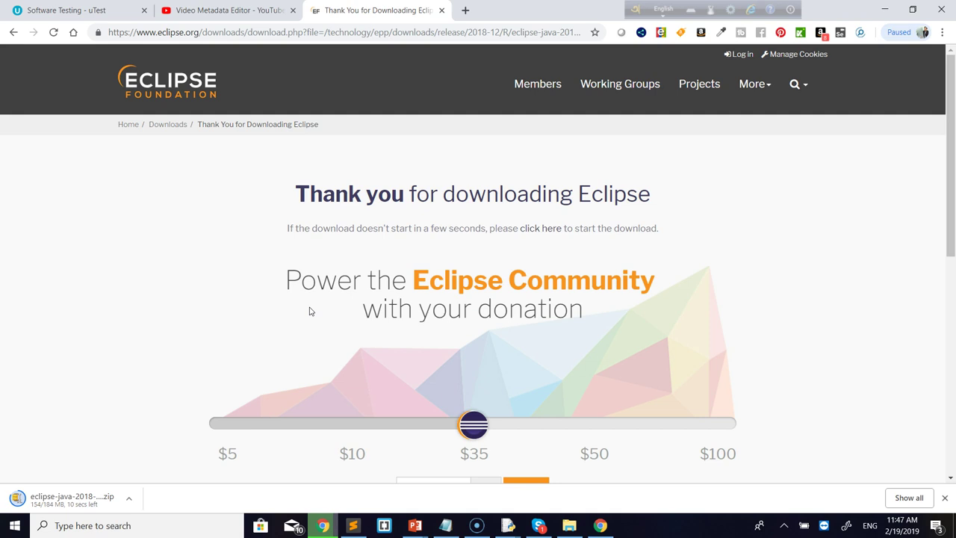
Try to show the downloaded Eclipse 2018-12 zip file in its folder.
scroll(310, 312, down, 2)
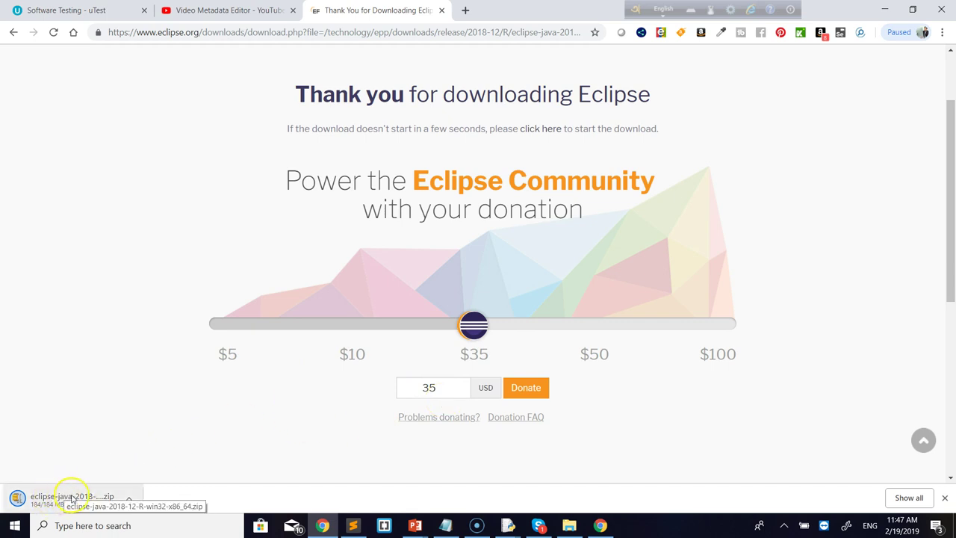
click(129, 500)
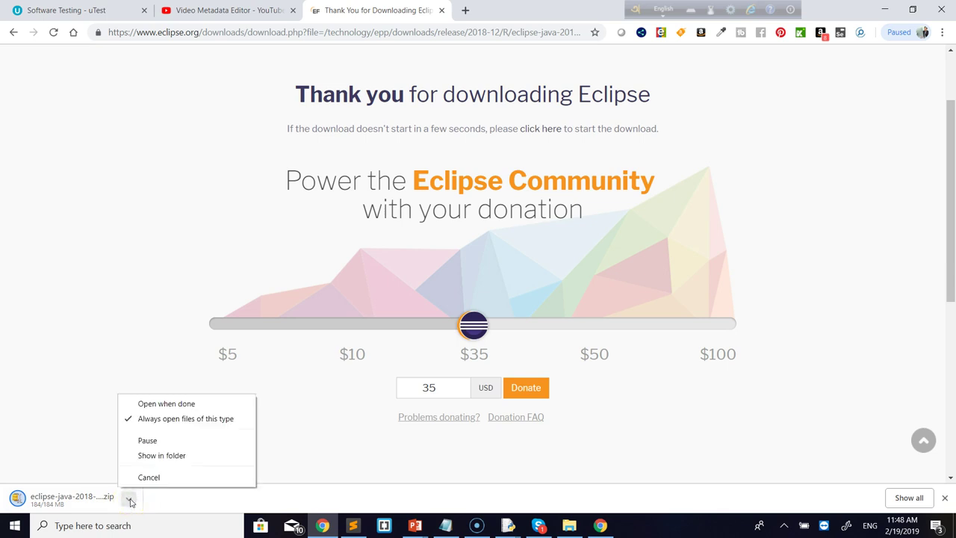
click(155, 457)
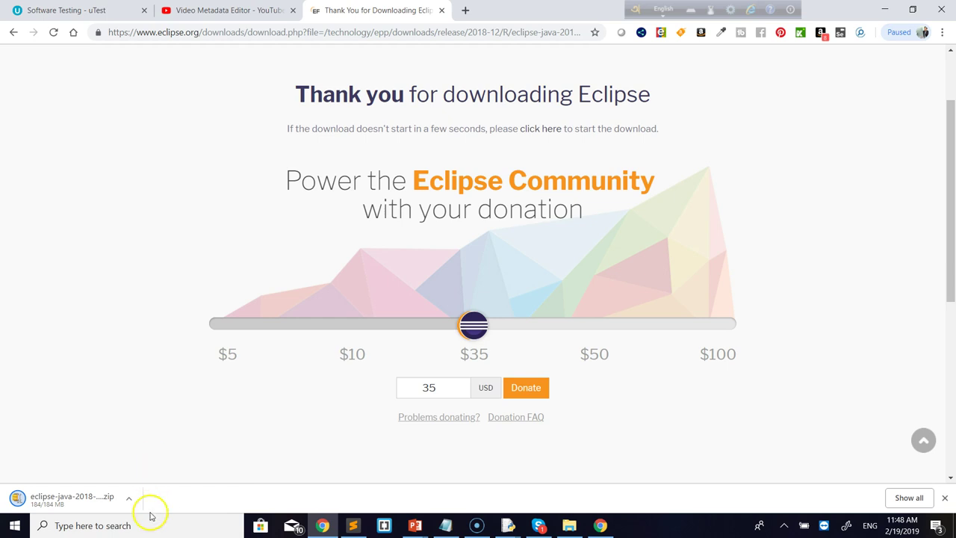
click(130, 500)
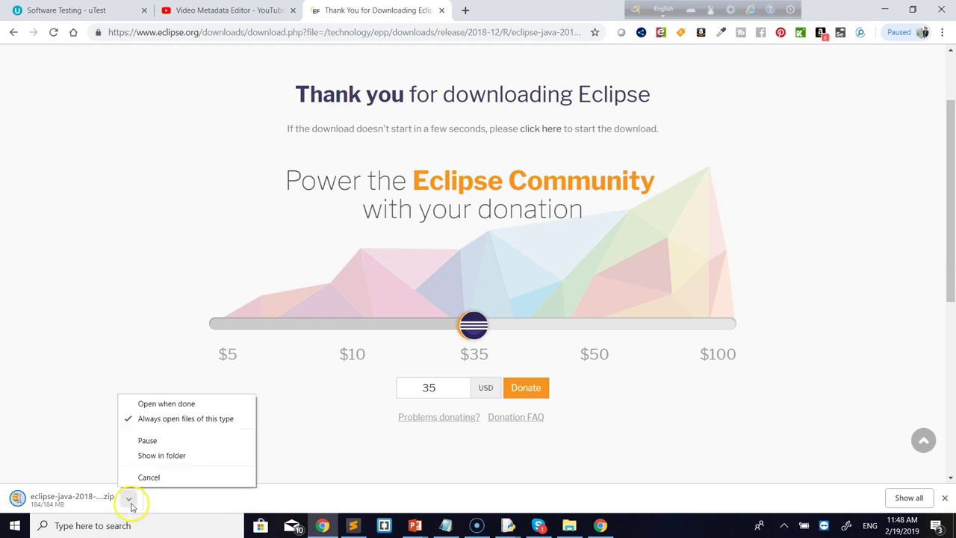
click(161, 456)
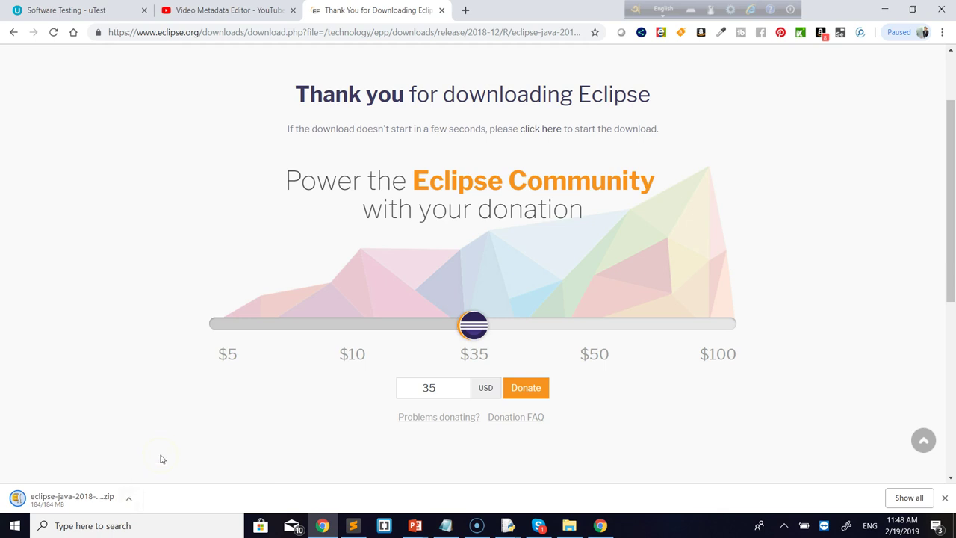
Switch to File Explorer and extract the eclipse-java-neon-3-win32-x86_64 archive in Downloads into its own subfolder with 7-Zip.
click(569, 525)
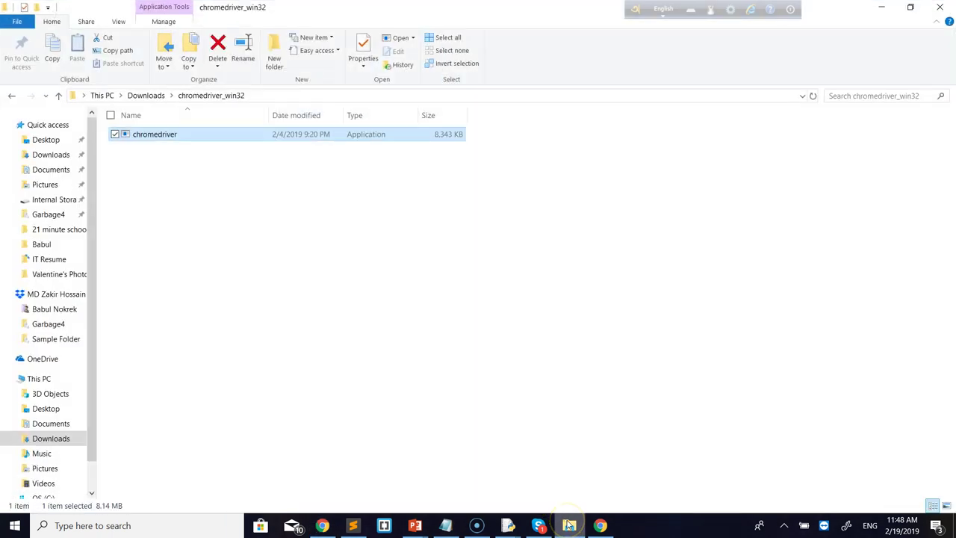
click(63, 157)
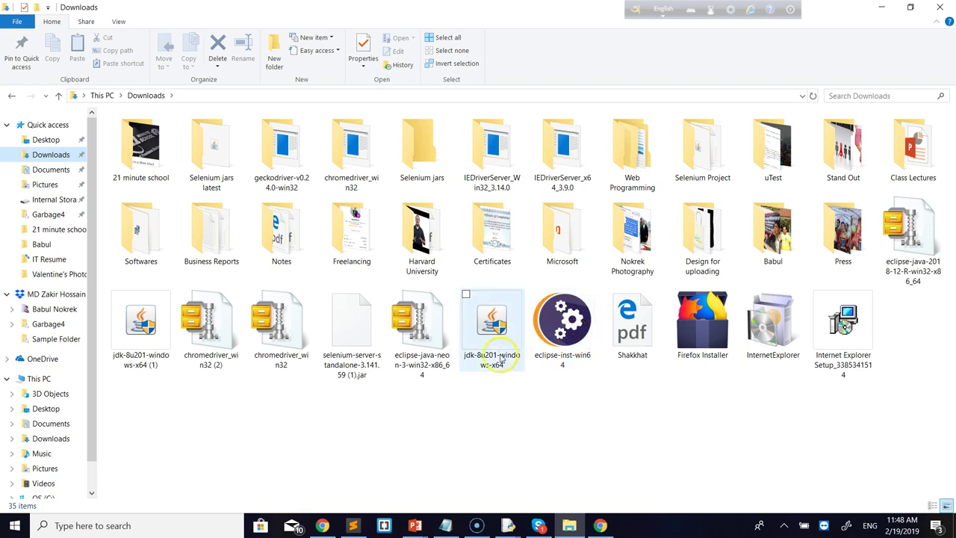
right_click(413, 320)
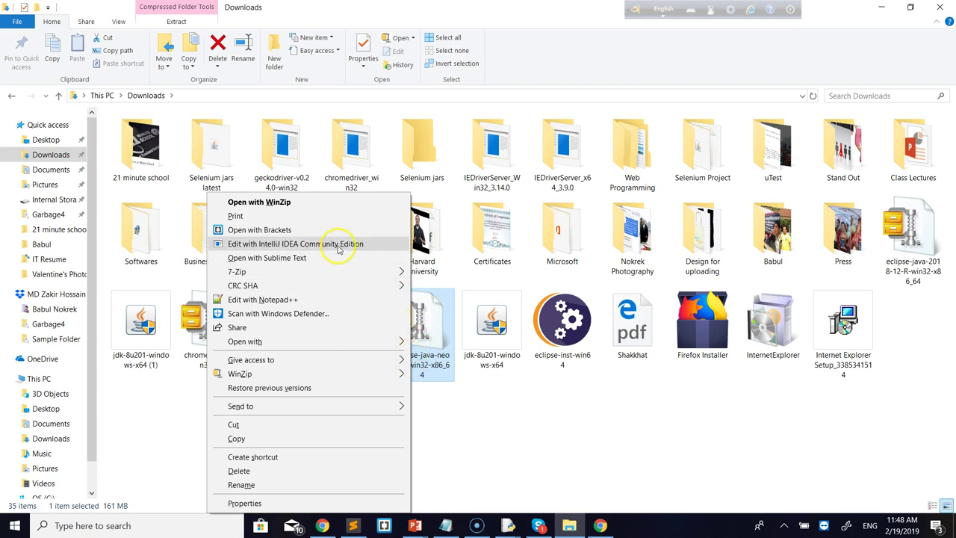
mouse_move(325, 274)
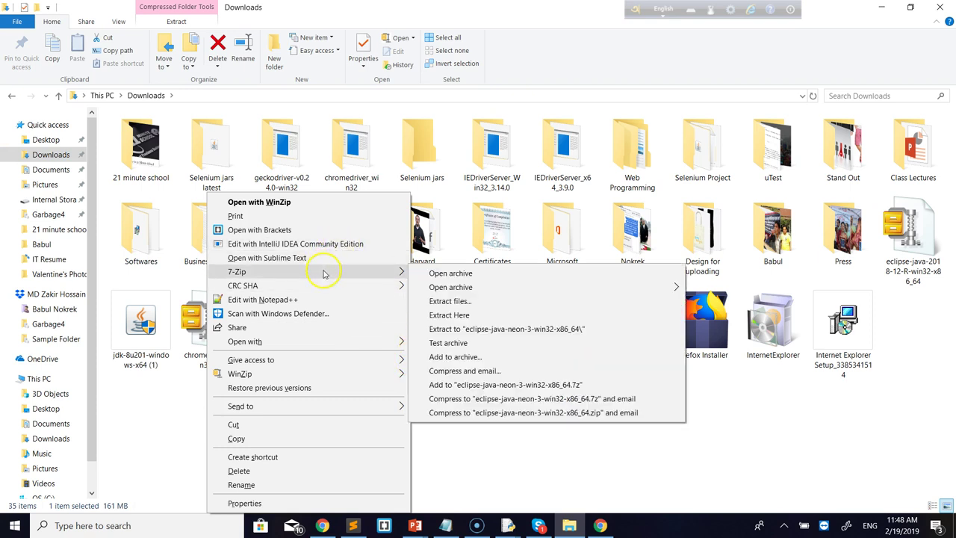
click(461, 302)
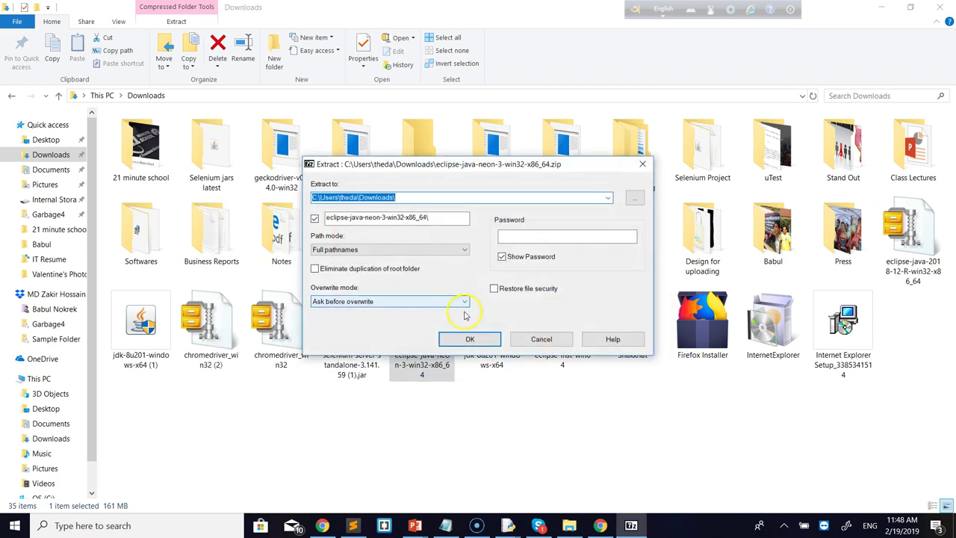
click(472, 340)
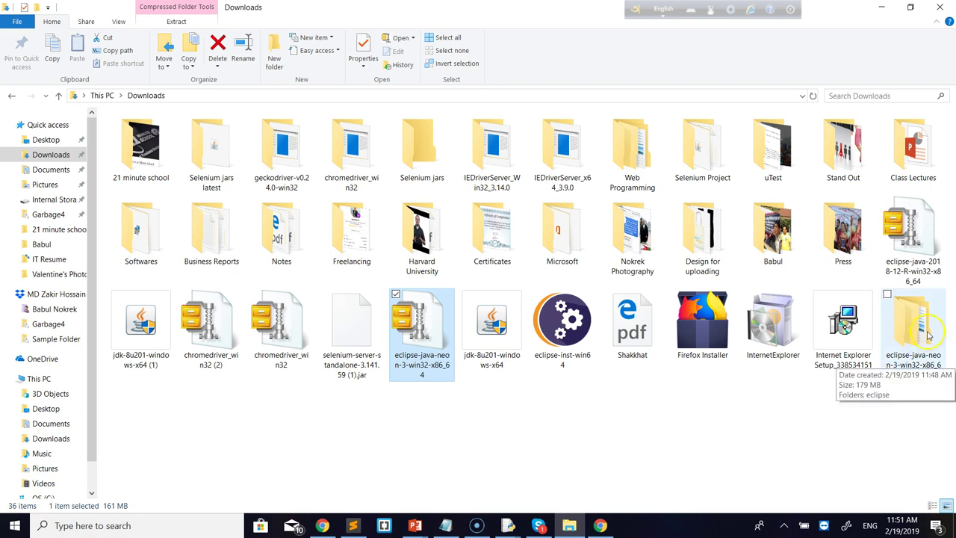
Launch the eclipse application from the eclipse folder inside the extracted eclipse-java-neon-3-win32-x86_64 folder.
click(913, 341)
double_click(912, 342)
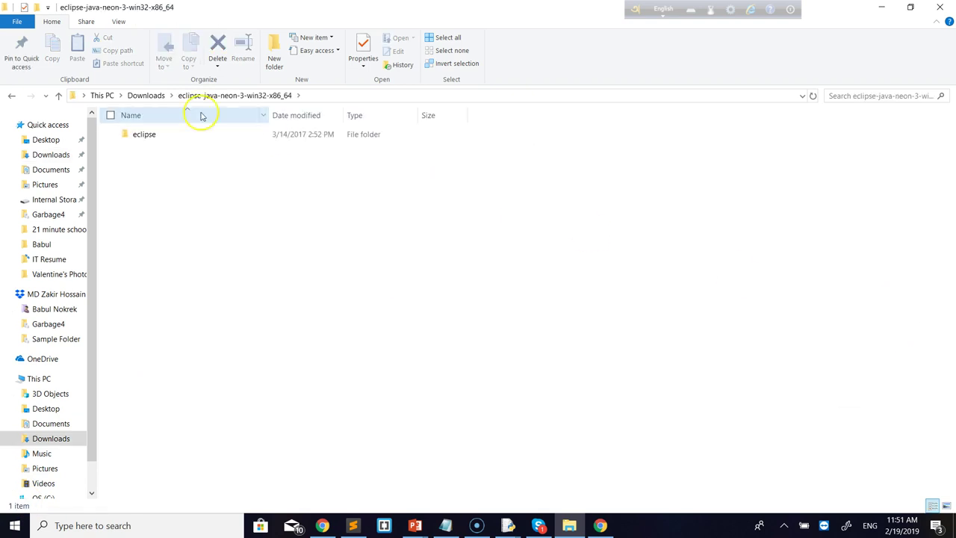
click(146, 134)
double_click(146, 134)
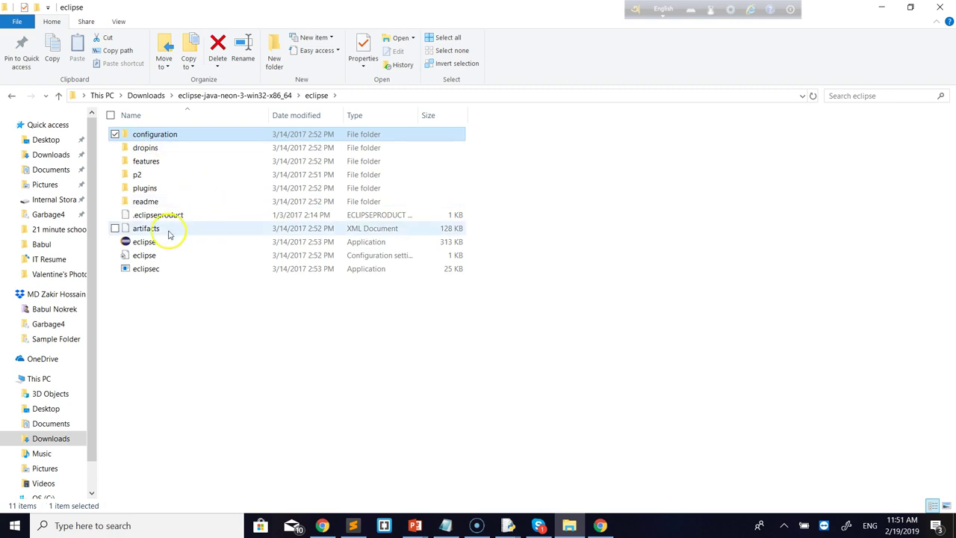
click(142, 243)
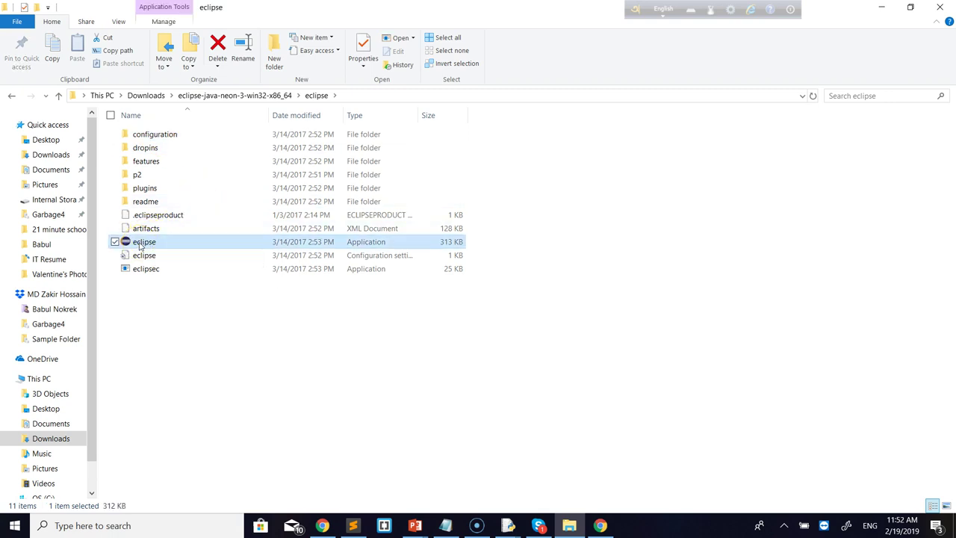
right_click(140, 247)
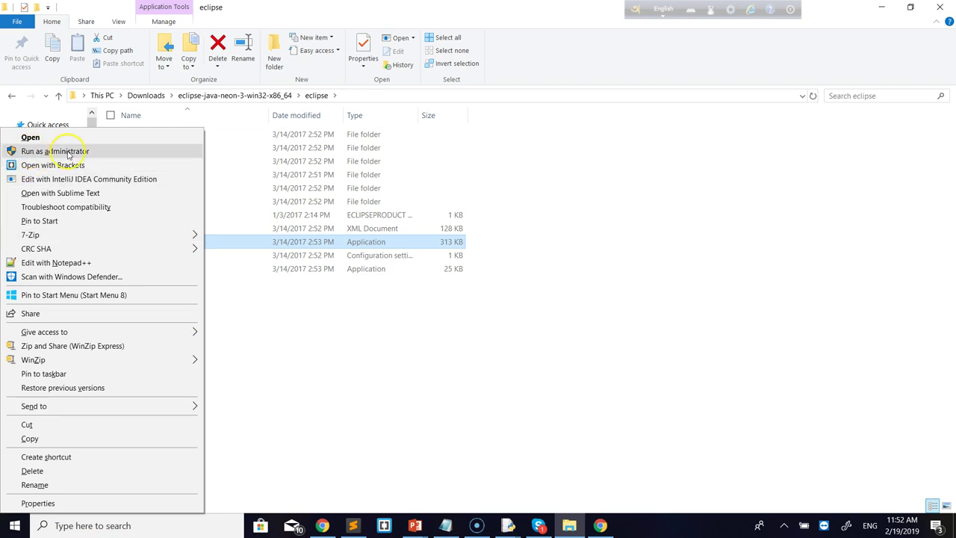
double_click(233, 239)
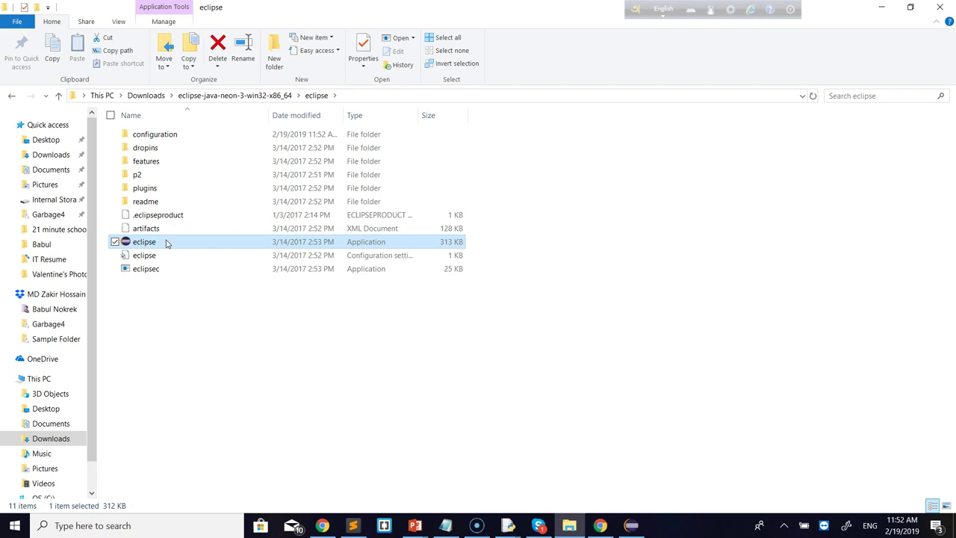
double_click(166, 242)
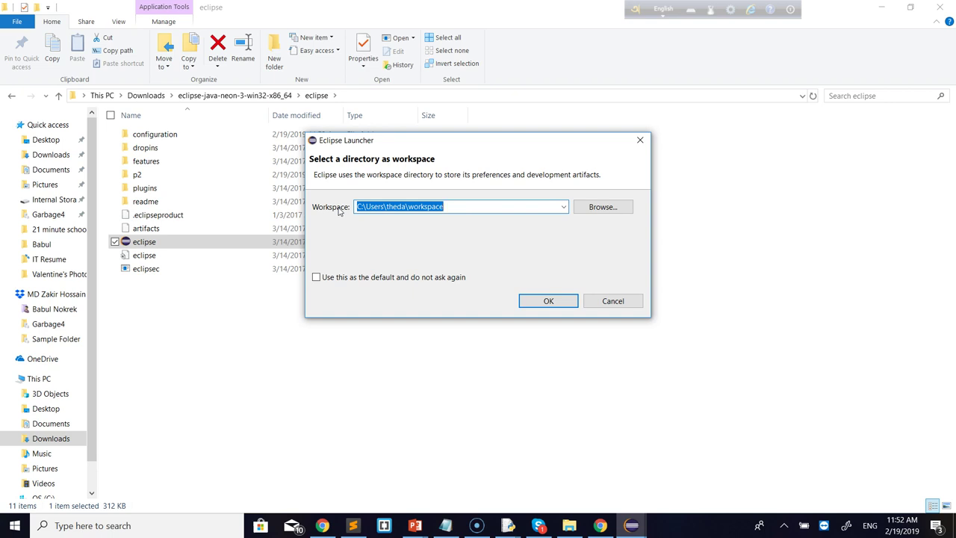
Browse for a workspace directory and try to choose the existing 21MinuteSchool folder.
click(608, 213)
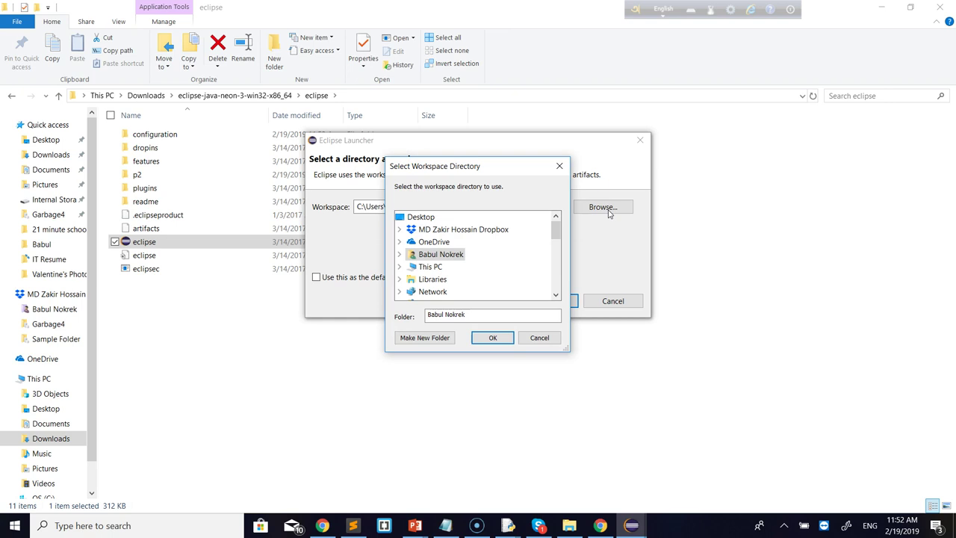
click(603, 210)
click(555, 295)
click(556, 295)
click(556, 295)
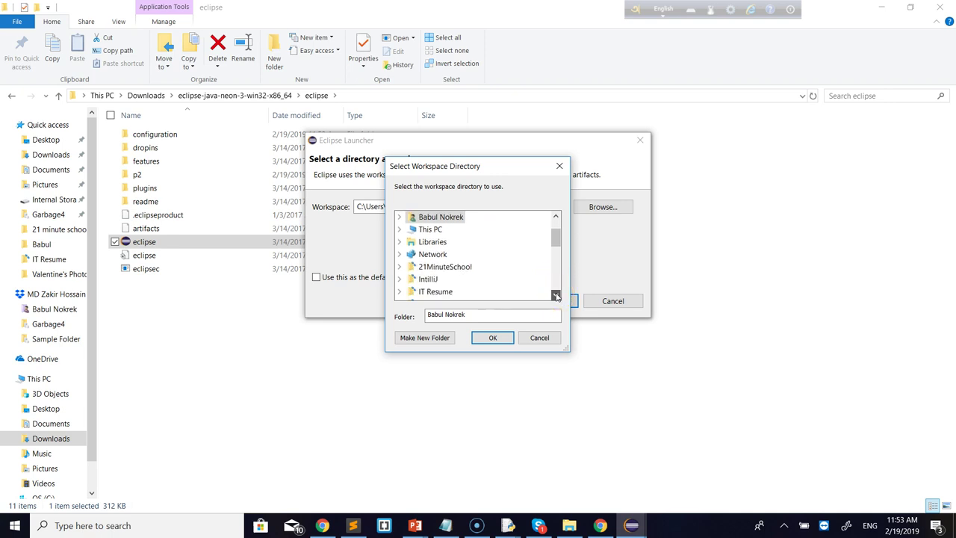
double_click(434, 270)
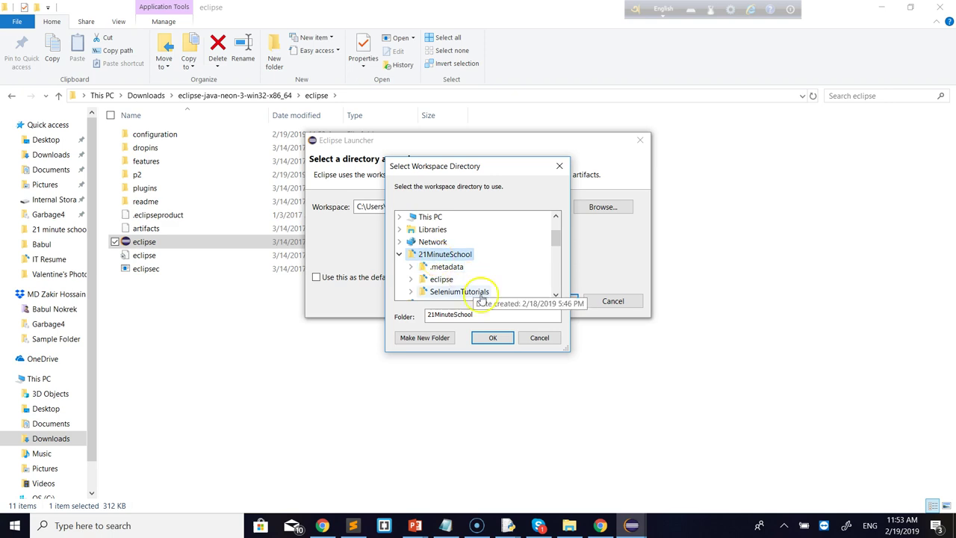
click(492, 339)
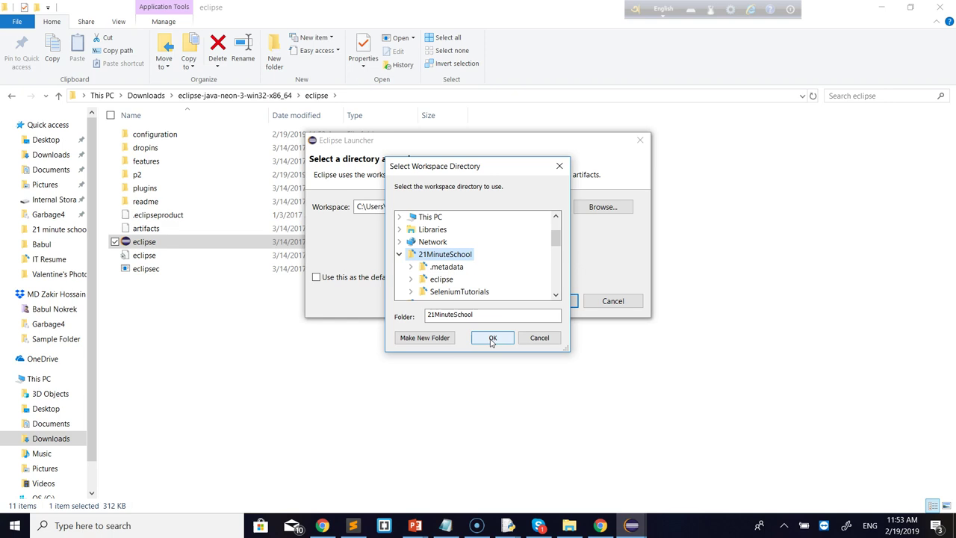
Try to use the 21MinuteSchool folder under This PC's Desktop as the workspace, and cancel continuing with it.
click(399, 218)
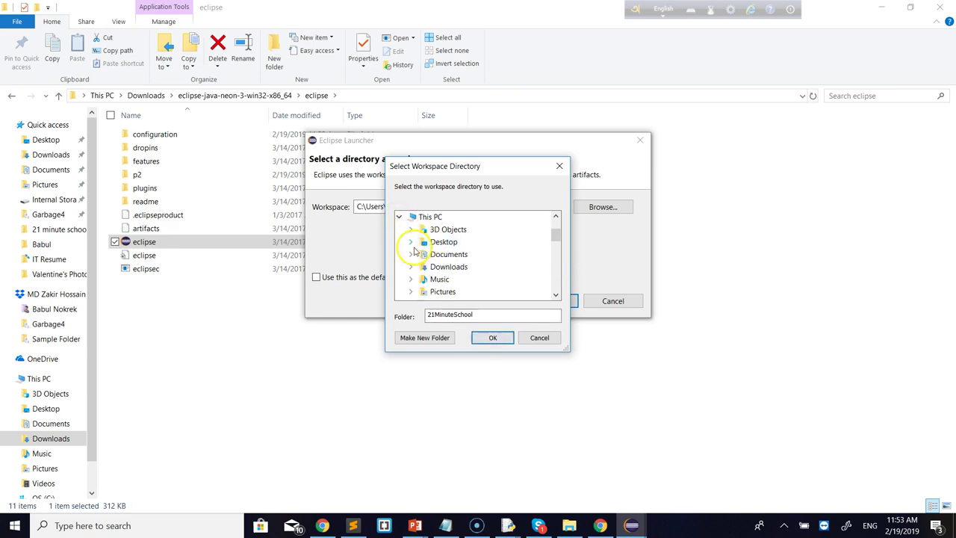
click(414, 245)
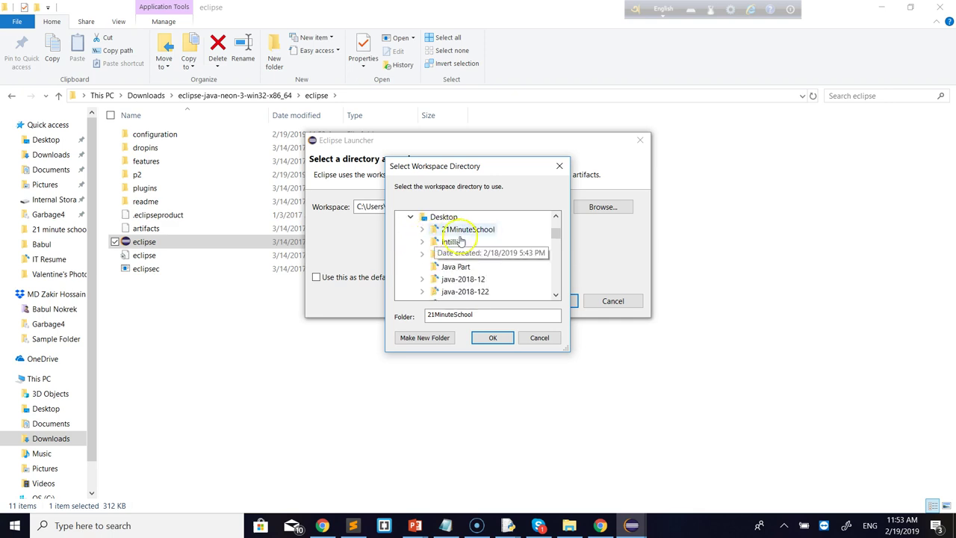
double_click(469, 231)
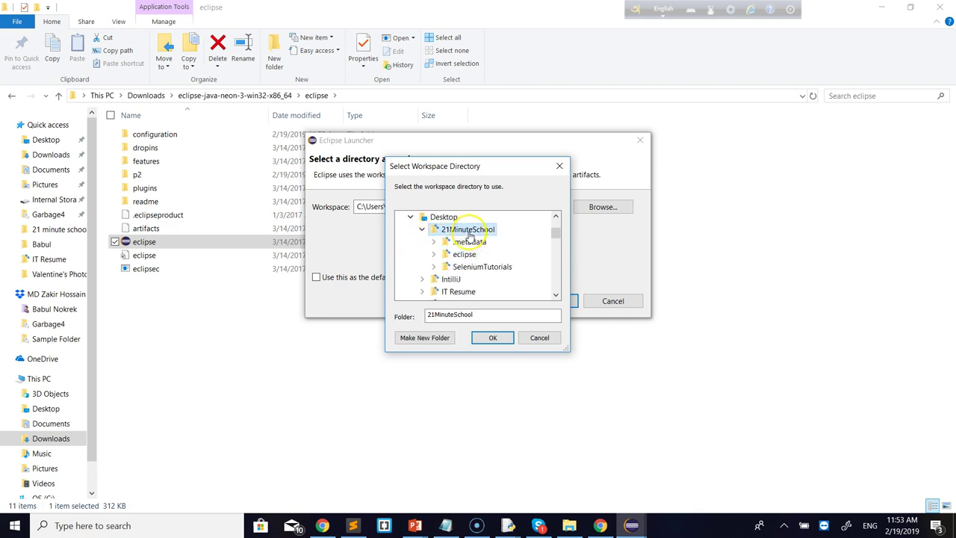
click(491, 338)
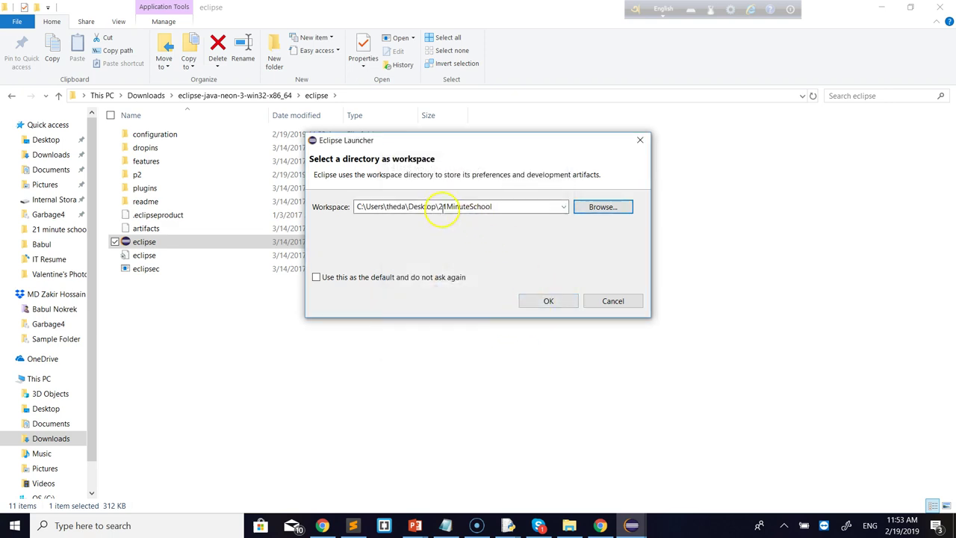
click(546, 306)
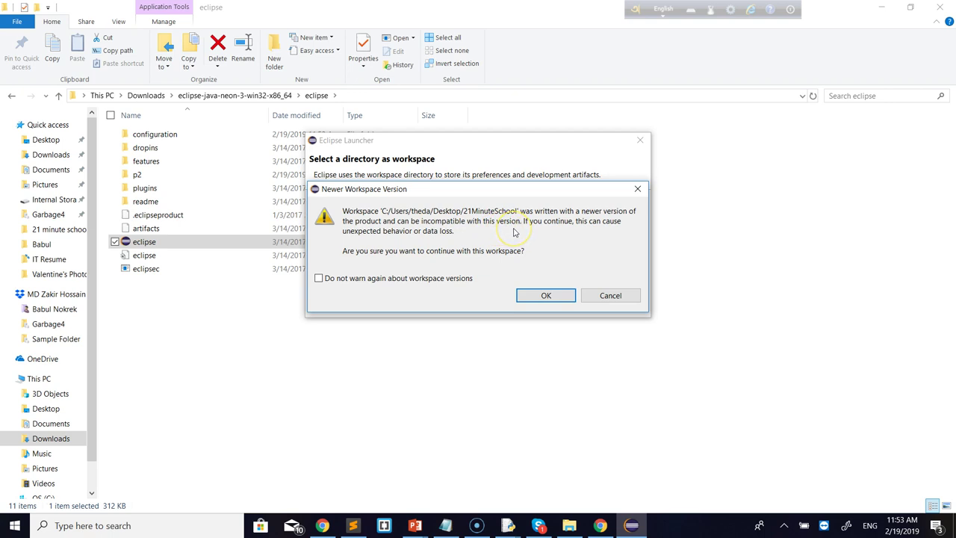
click(611, 297)
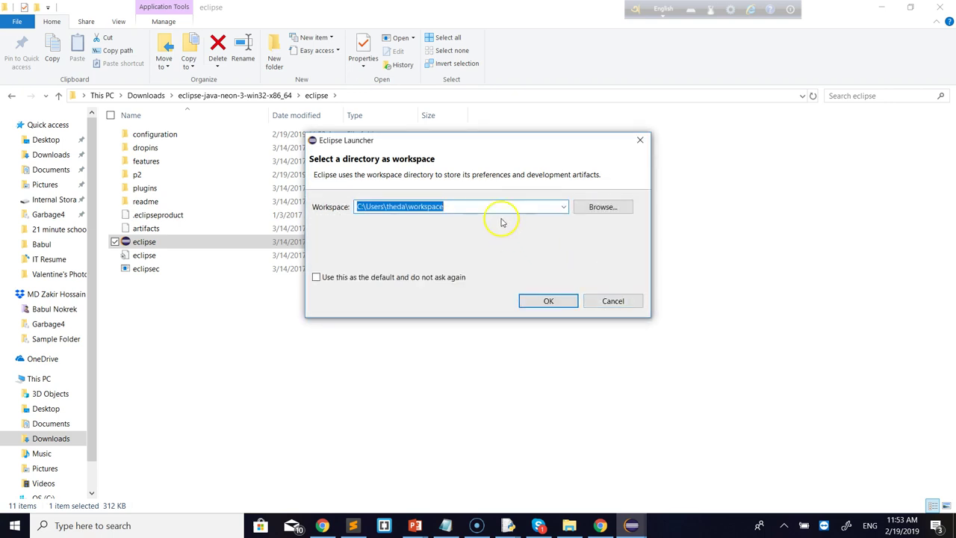
Browse for a workspace directory again, make a new folder in the user's home folder, and expand Desktop in the tree.
click(622, 215)
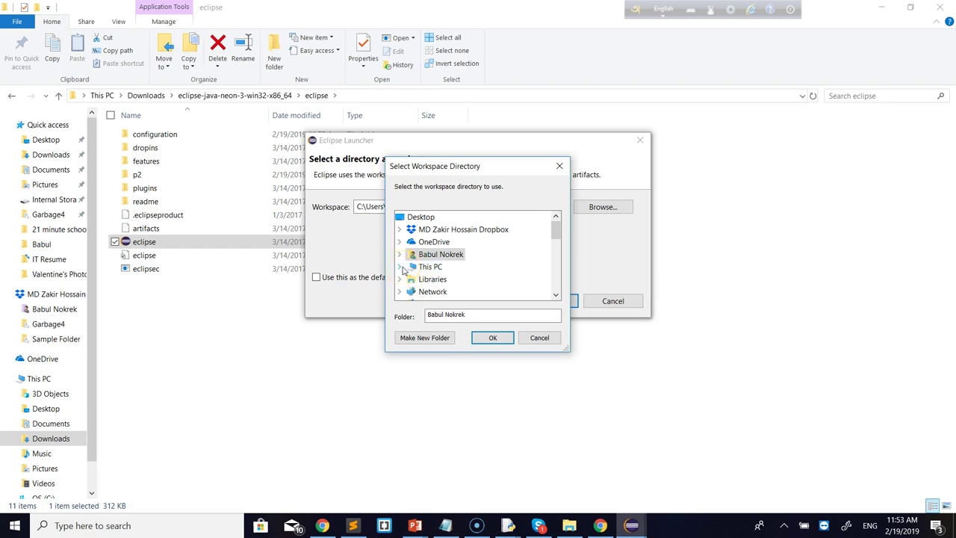
click(426, 338)
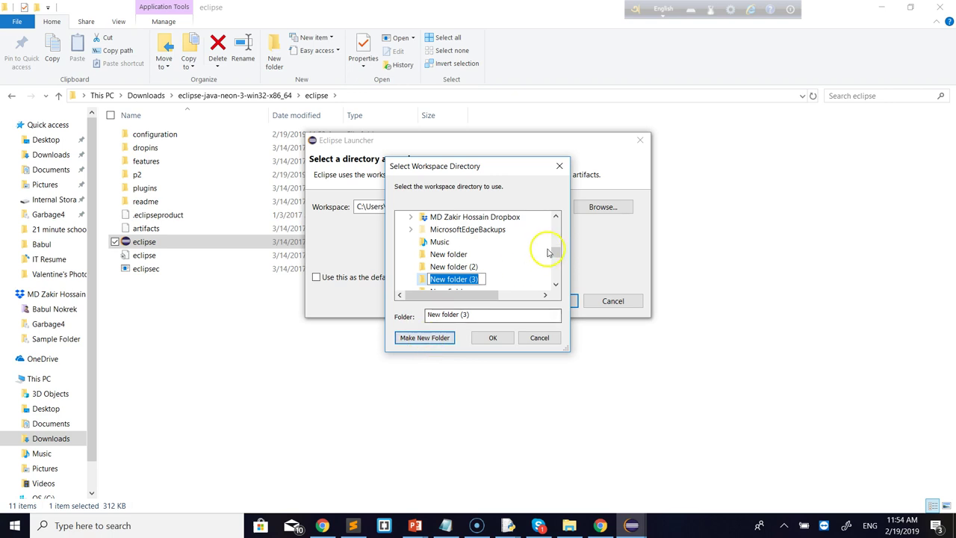
click(556, 218)
click(556, 218)
click(557, 217)
click(557, 218)
click(556, 217)
click(557, 217)
click(556, 217)
click(556, 217)
click(556, 217)
click(556, 218)
click(557, 218)
click(557, 217)
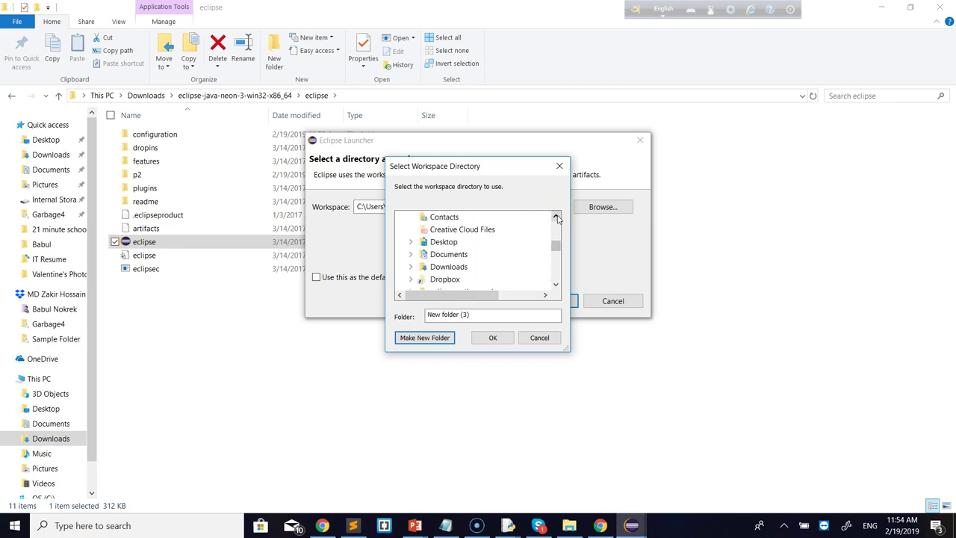
click(411, 242)
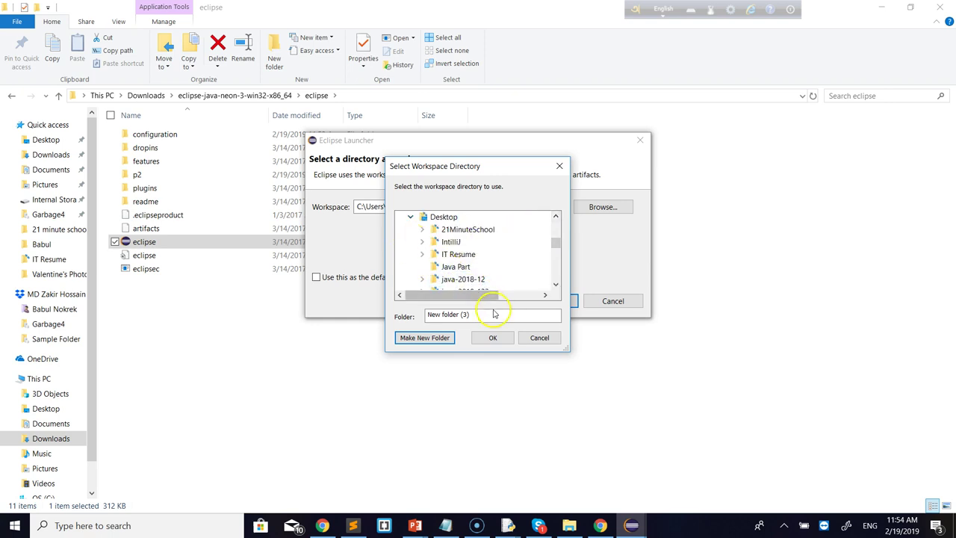
Make another folder inside New folder (3) and name it 21MinuteSchool_ST.
click(424, 338)
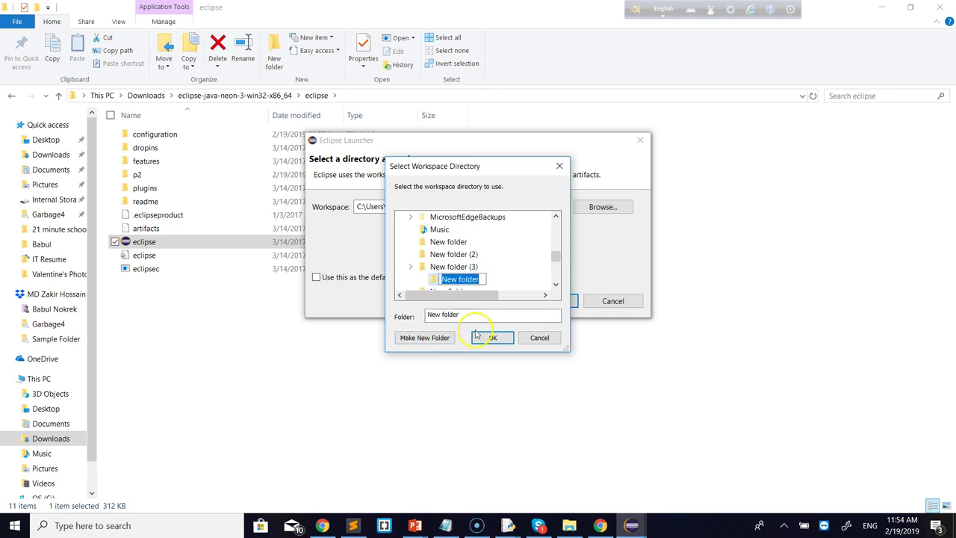
click(476, 338)
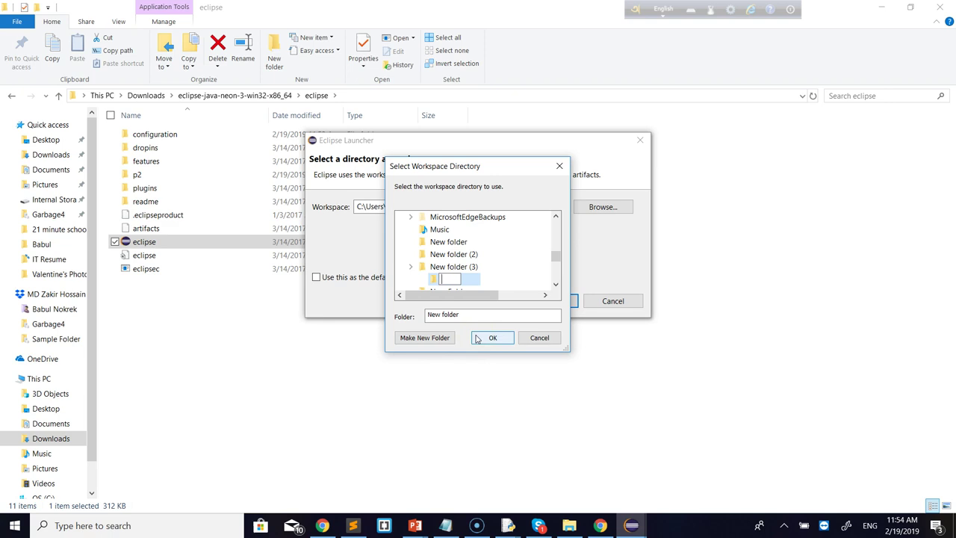
text(21MinuteSchool)
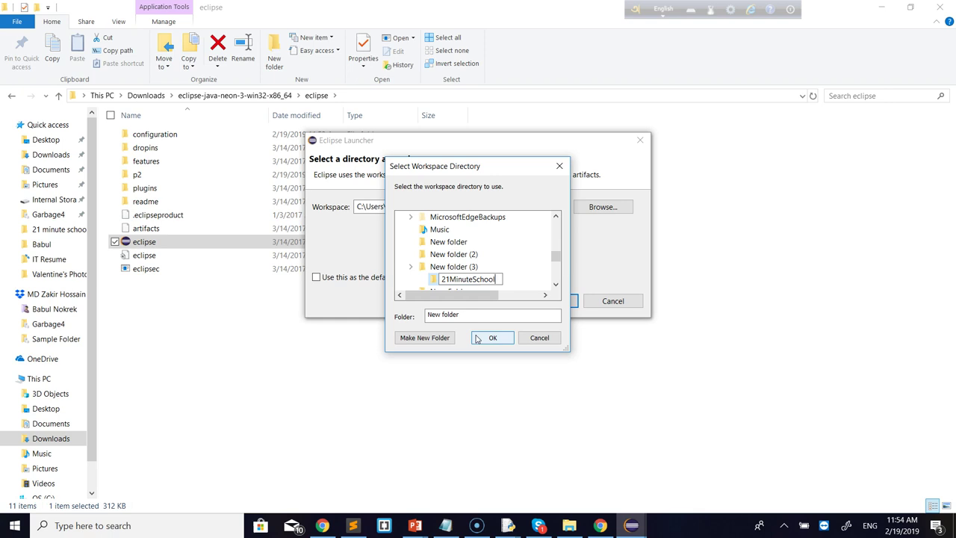
text(_ST)
click(443, 278)
key(Return)
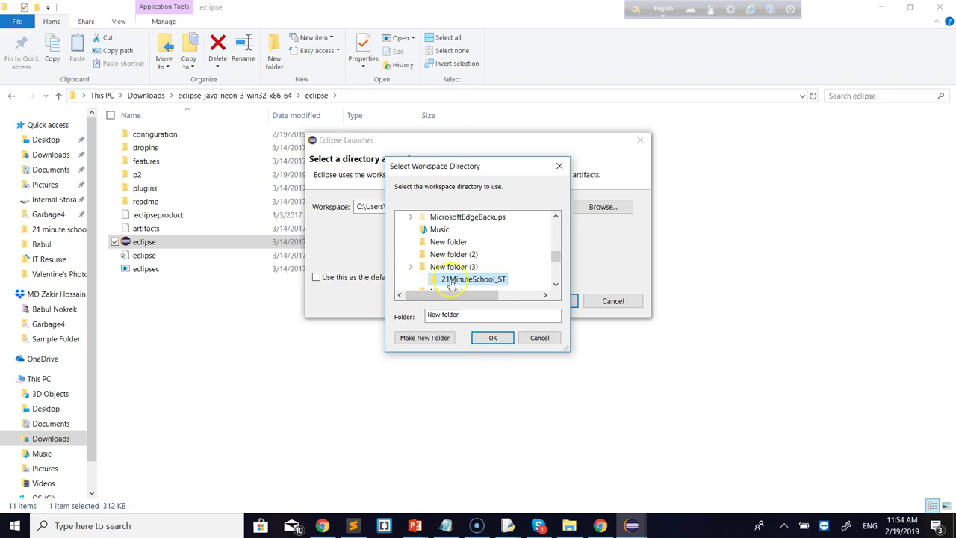
click(439, 285)
click(555, 285)
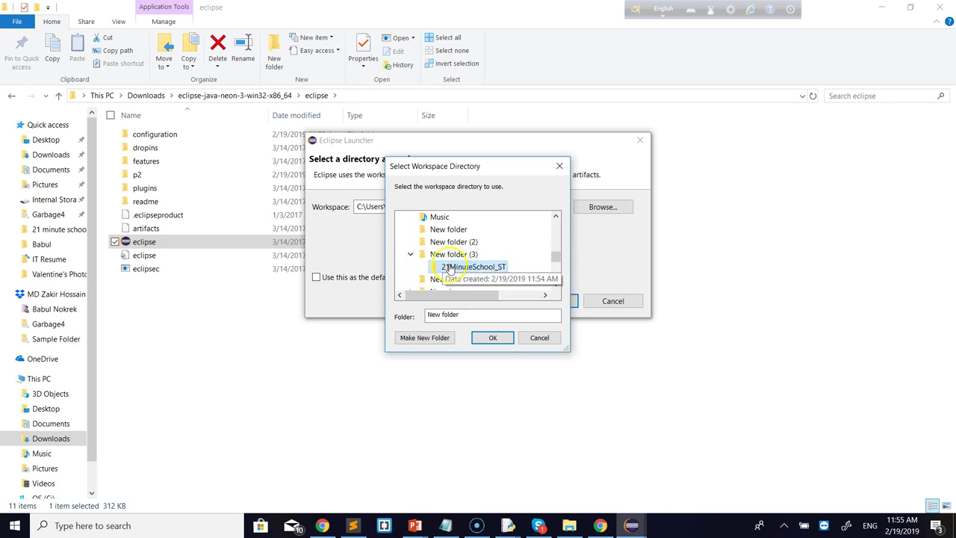
click(453, 244)
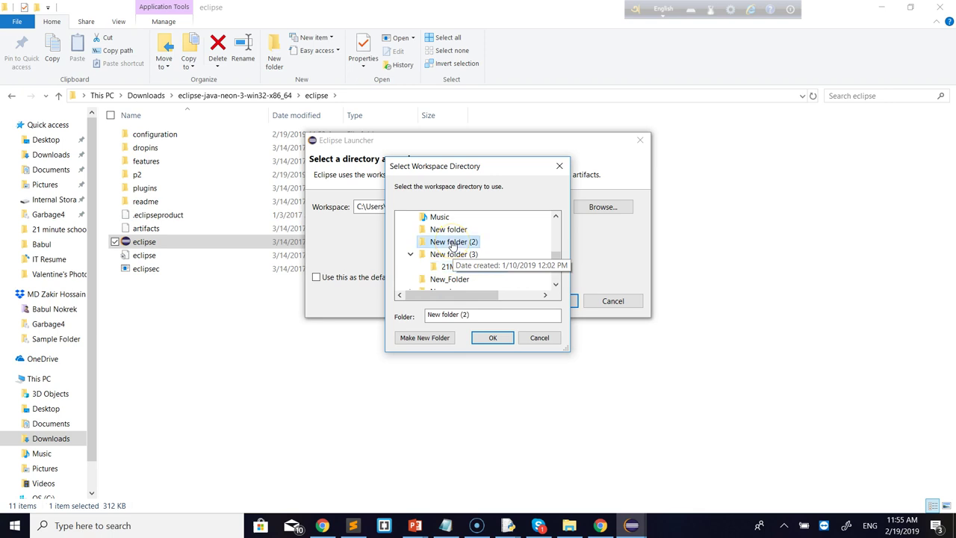
click(479, 315)
key(BackSpace)
key(BackSpace)
key(BackSpace)
key(BackSpace)
key(BackSpace)
key(BackSpace)
key(BackSpace)
key(BackSpace)
key(BackSpace)
key(BackSpace)
key(BackSpace)
key(BackSpace)
key(BackSpace)
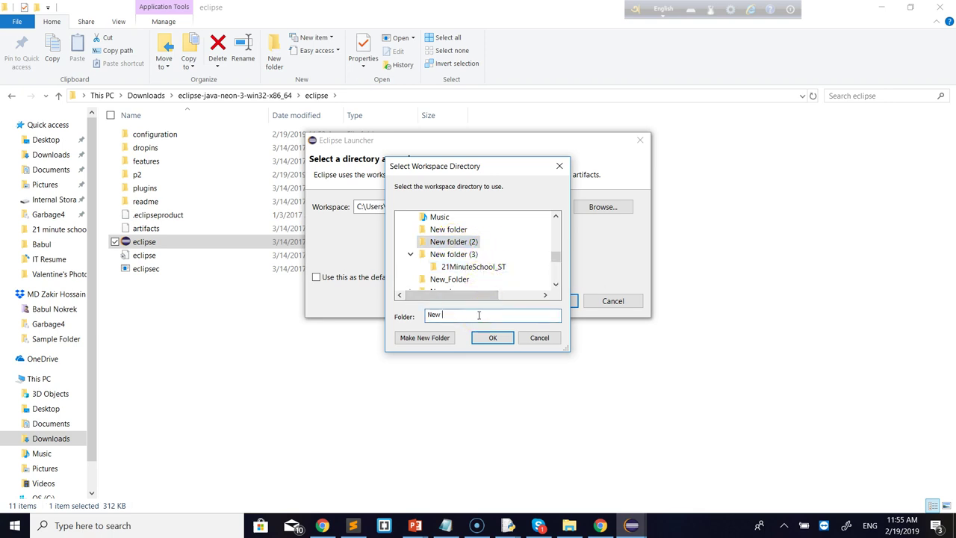
Select the 21MinuteSchool_ST folder inside New folder (3) as the workspace and launch Eclipse with it.
click(475, 267)
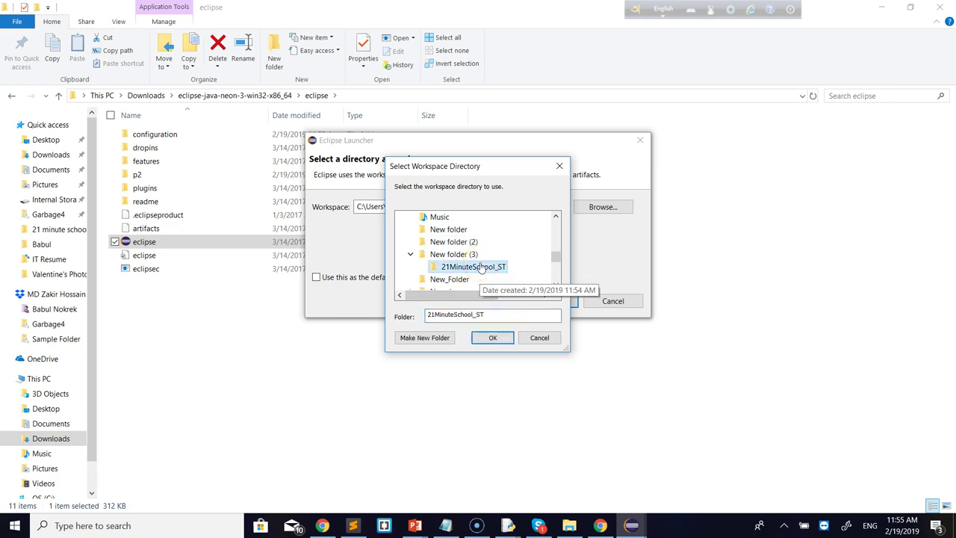
click(493, 338)
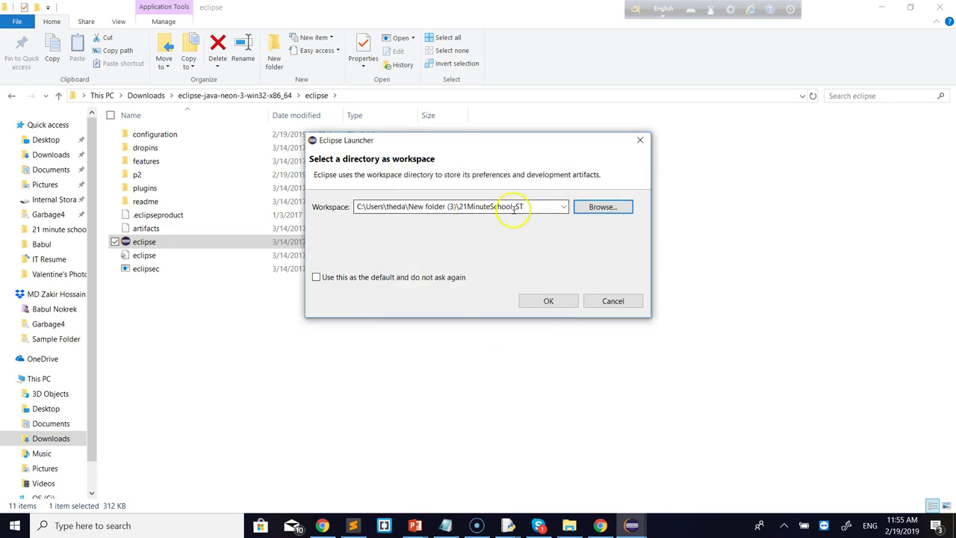
click(544, 296)
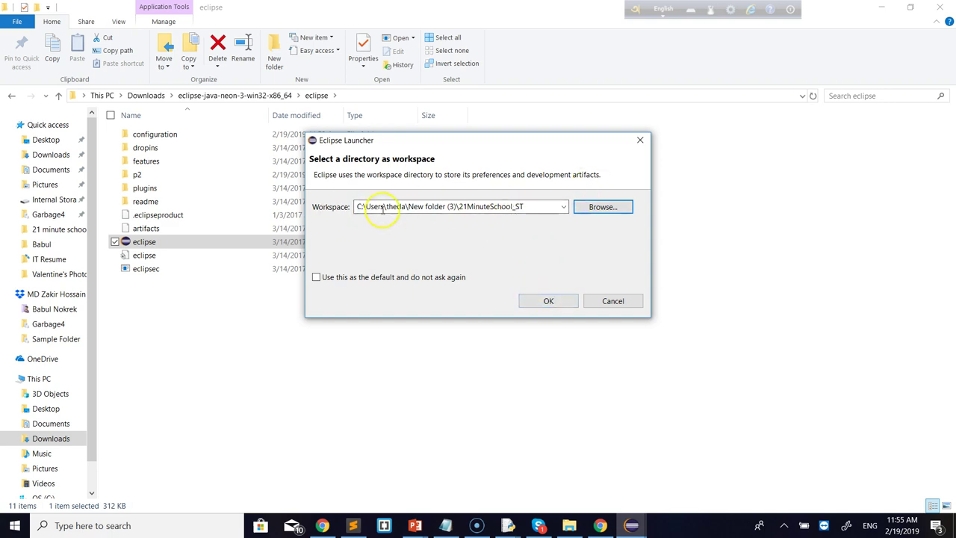
click(543, 304)
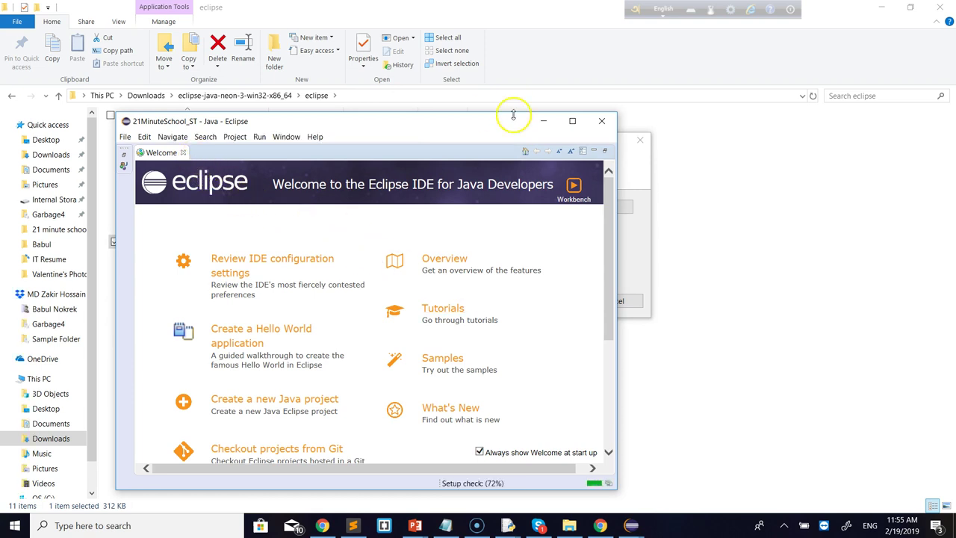
Close the Welcome page in the maximized Eclipse window and widen the editor area by narrowing the Package Explorer and Task List.
click(572, 120)
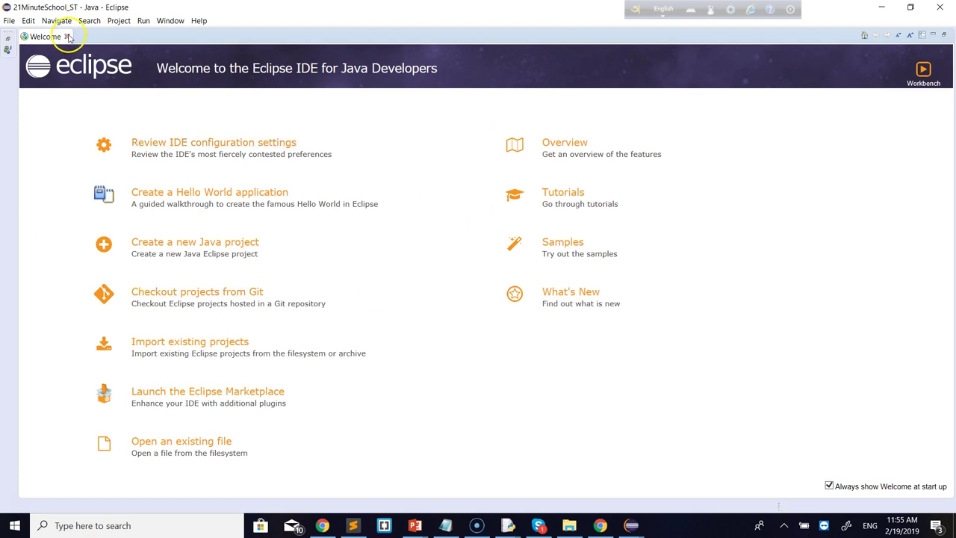
click(67, 36)
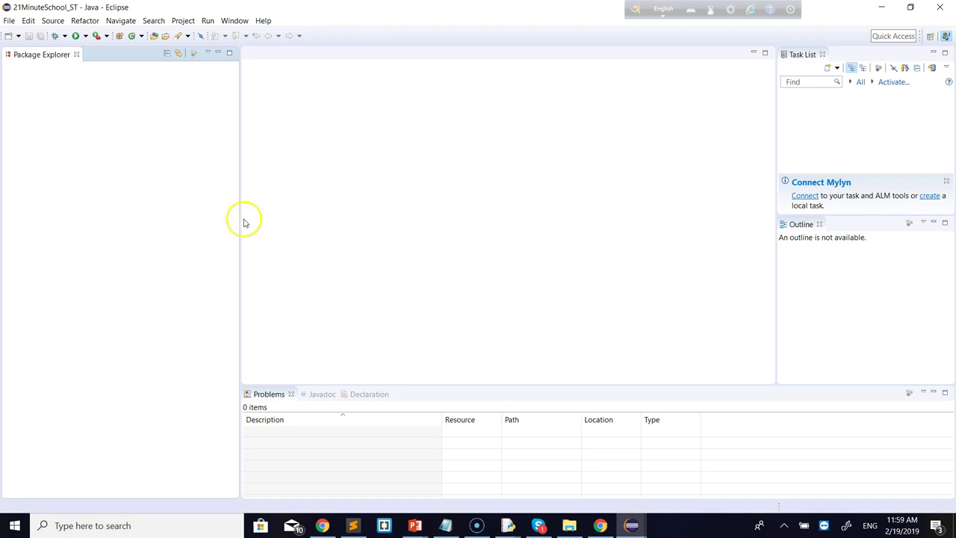
drag(240, 227, 128, 227)
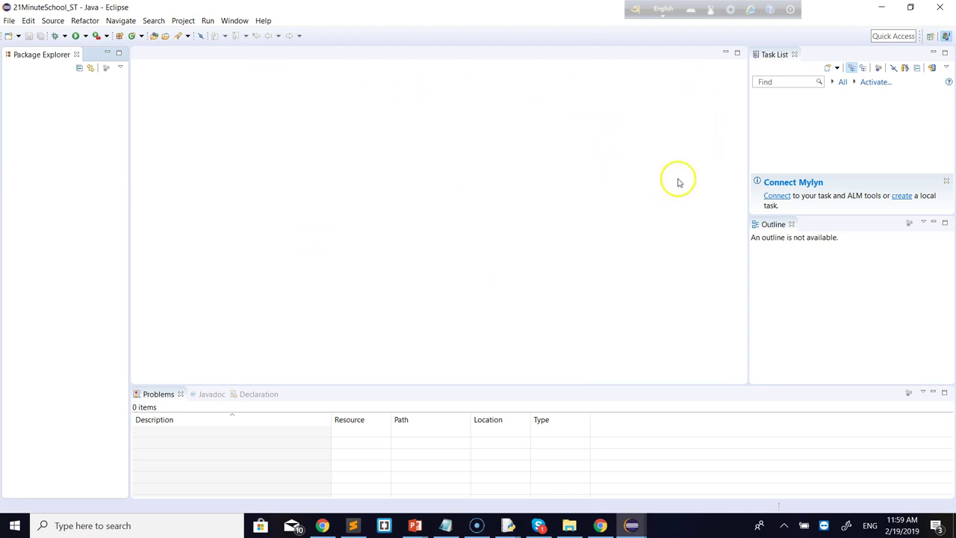
drag(750, 148, 842, 149)
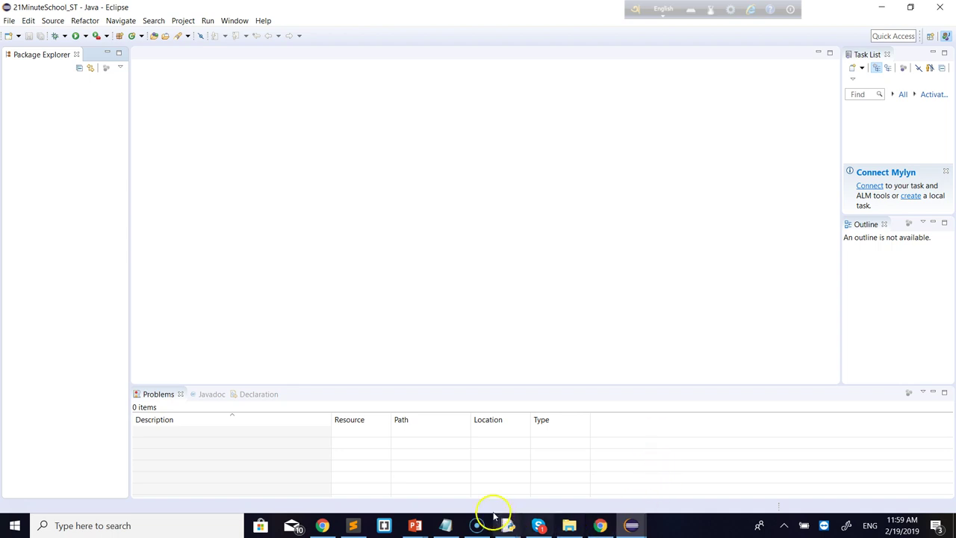
Switch to Notepad and review the Tutorial-2 line about downloading and installing Eclipse IDE from start to end.
click(446, 525)
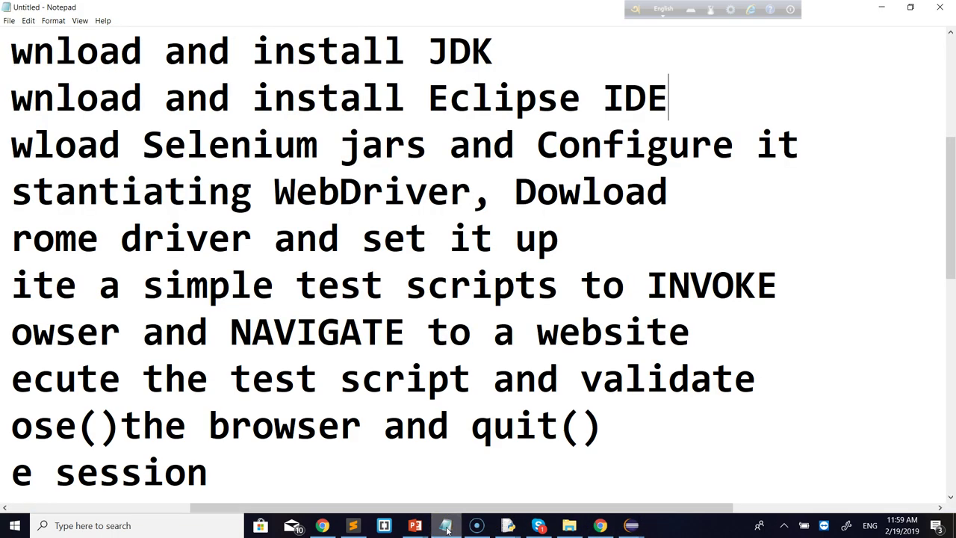
click(121, 156)
key(Left)
key(Left)
key(Left)
key(Left)
key(Left)
key(Left)
key(Left)
key(Left)
key(Left)
key(Left)
key(Left)
key(Left)
key(Left)
key(Left)
key(Left)
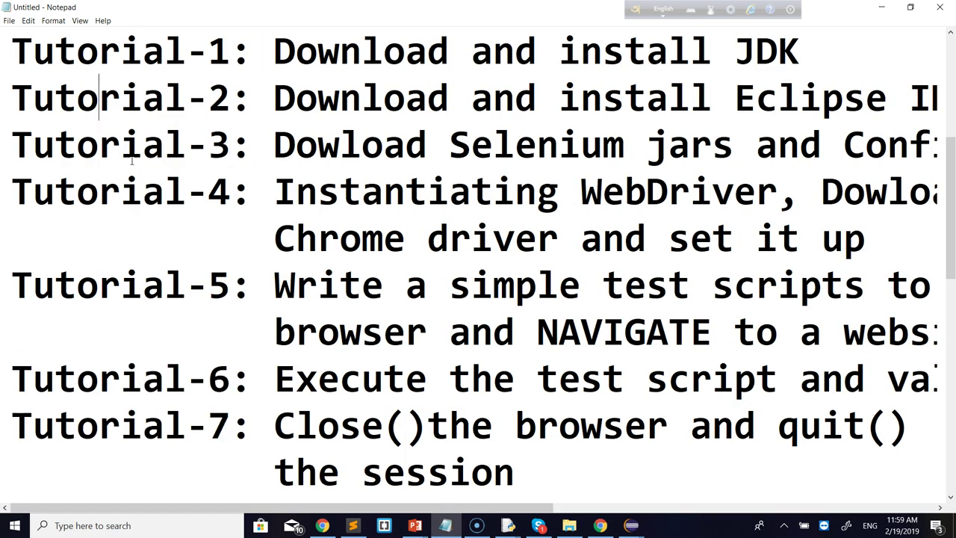
key(Right)
key(Right)
key(Right)
key(Right)
key(Right)
key(Right)
key(Right)
key(Right)
key(Right)
key(Right)
key(Right)
key(Right)
key(Right)
key(Right)
key(Right)
key(Right)
key(Right)
key(Right)
key(Right)
key(Right)
key(Right)
key(Right)
key(Right)
key(Right)
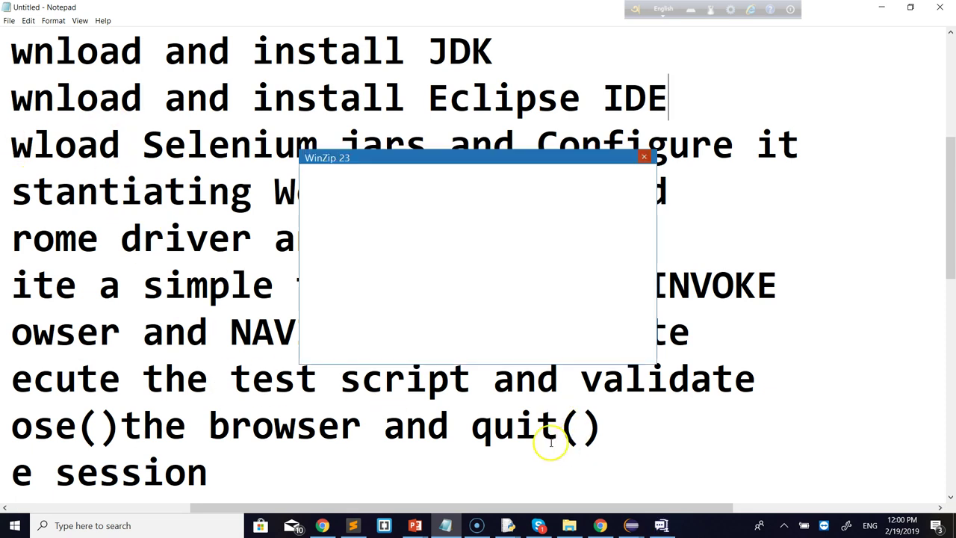
Dismiss the WinZip pop-up and review the Tutorial-3 line about downloading and configuring the Selenium jars in the notes.
click(644, 160)
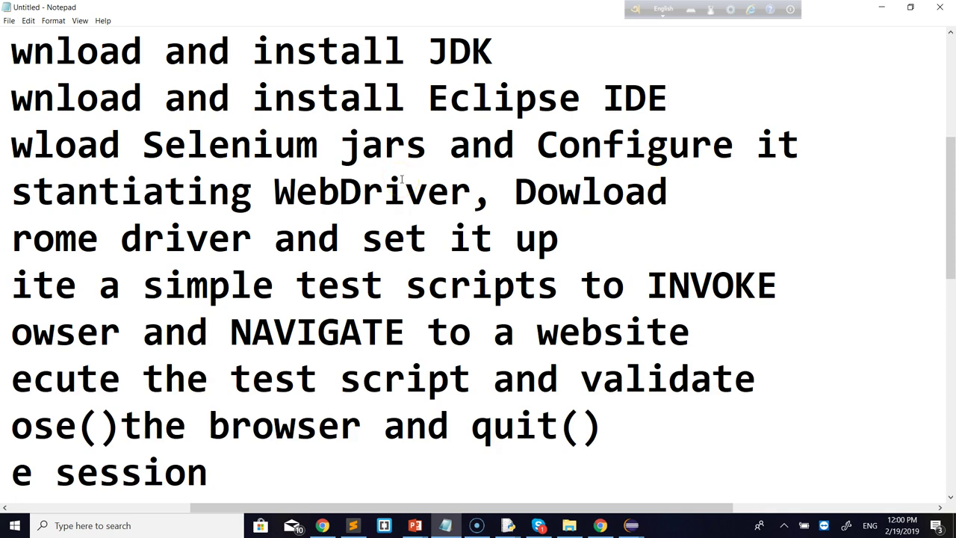
key(Up)
key(Left)
key(Left)
key(Left)
key(Left)
key(Left)
key(Left)
key(Left)
key(Left)
key(Left)
key(Left)
key(Left)
key(Left)
key(Left)
key(Left)
key(Left)
key(Left)
key(Left)
key(Left)
key(Left)
key(Left)
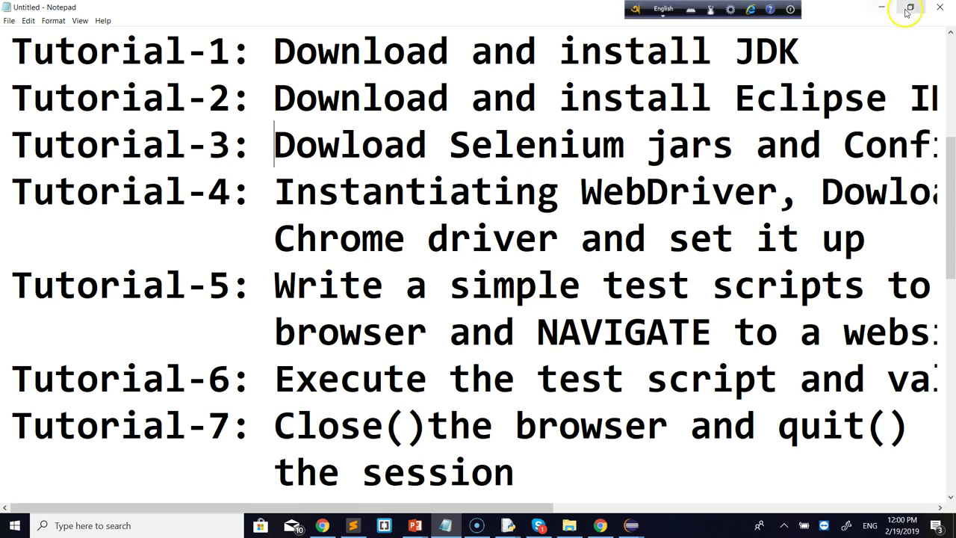
click(883, 8)
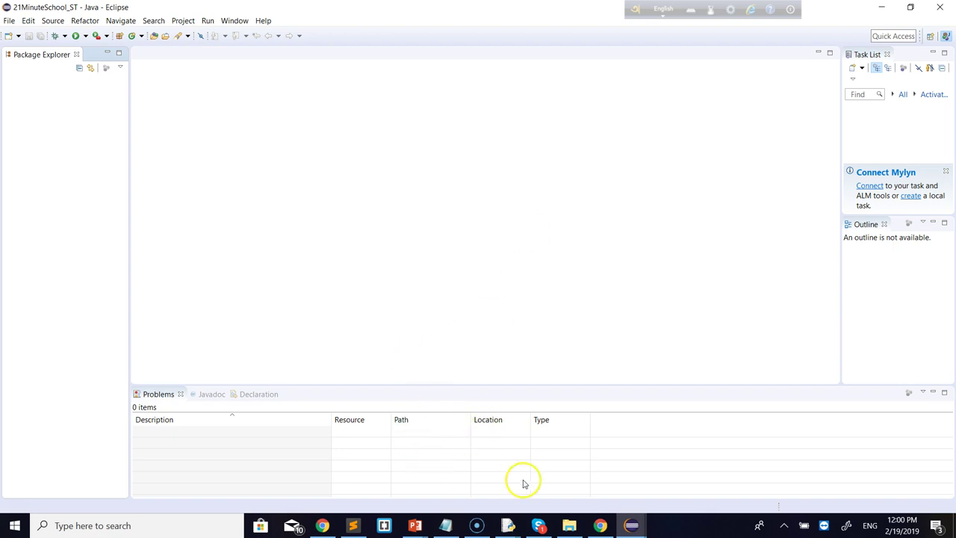
Switch to Chrome and open the Selenium with Java tutorial series 005 video from its YouTube Studio details page.
click(323, 525)
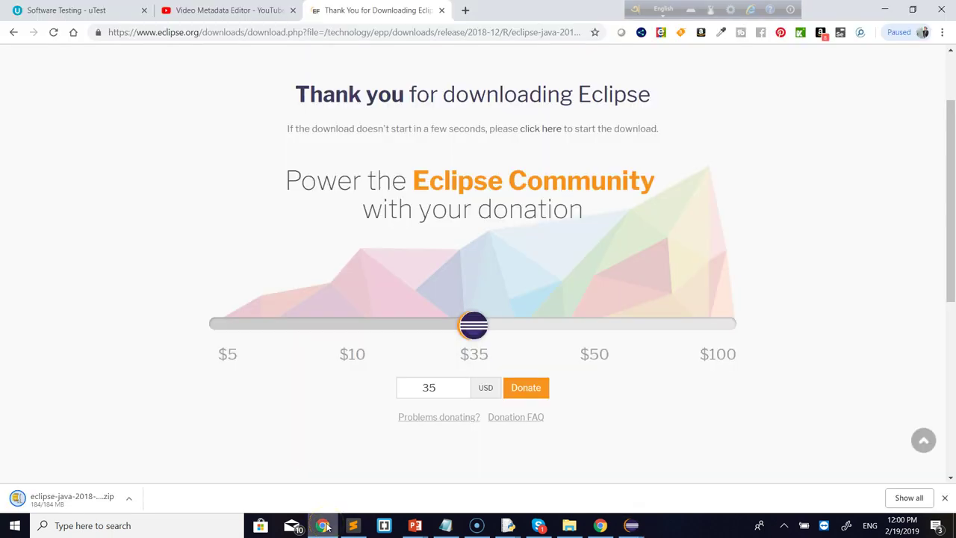
click(183, 11)
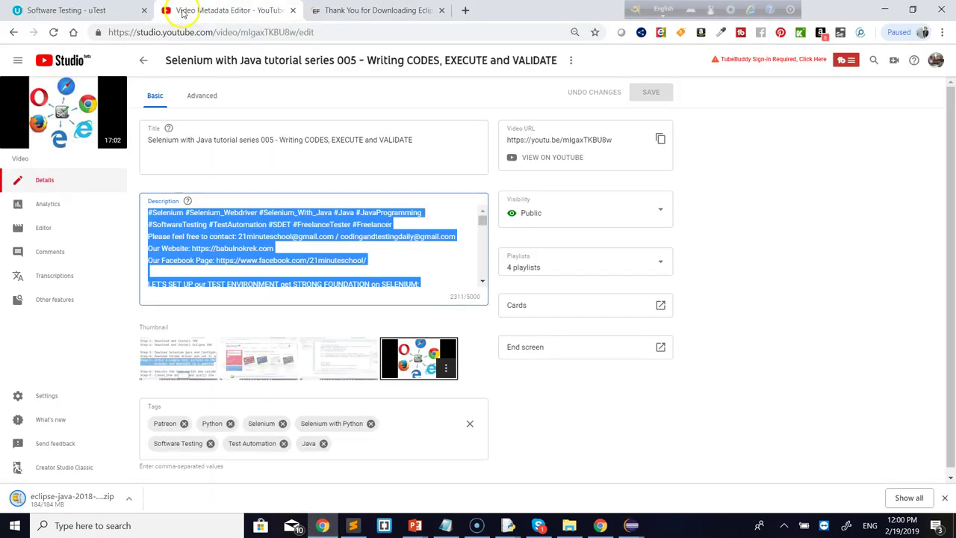
click(45, 117)
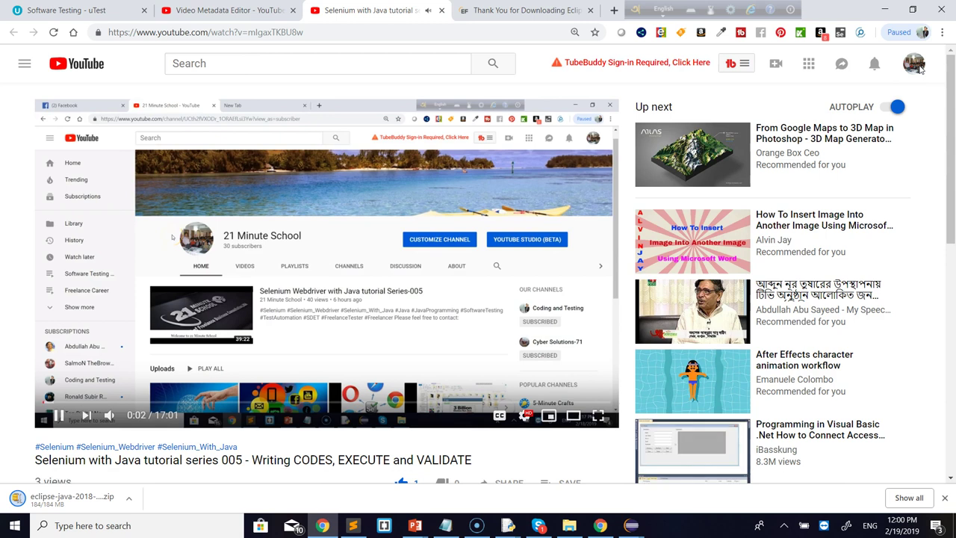
Open the signed-in account's own YouTube channel, 21 Minute School - College of Coding.
click(914, 64)
click(915, 64)
click(915, 64)
click(915, 64)
click(915, 64)
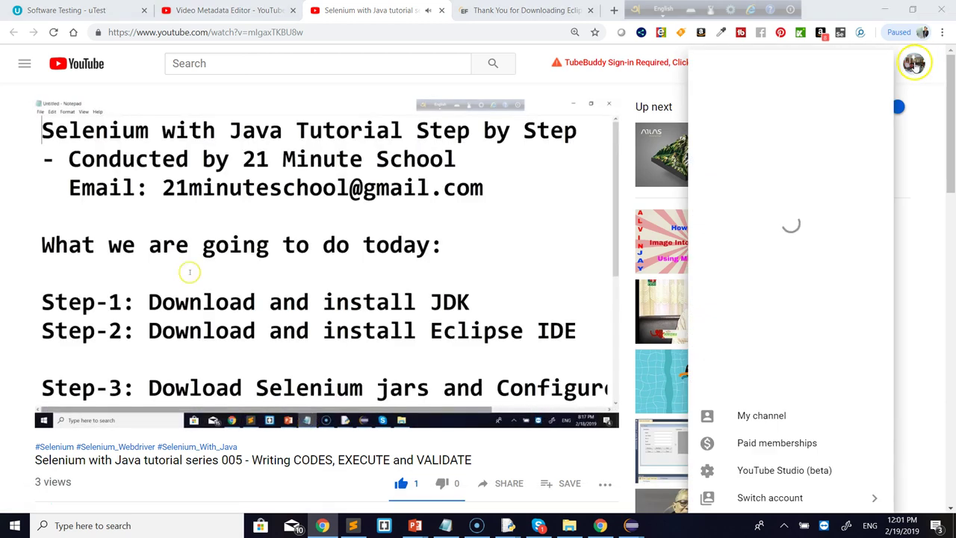
click(773, 117)
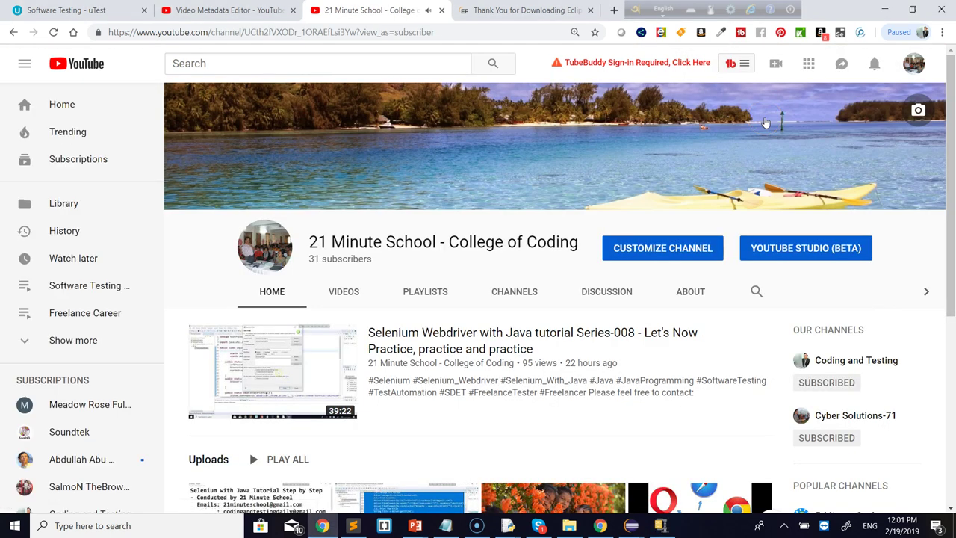
click(639, 246)
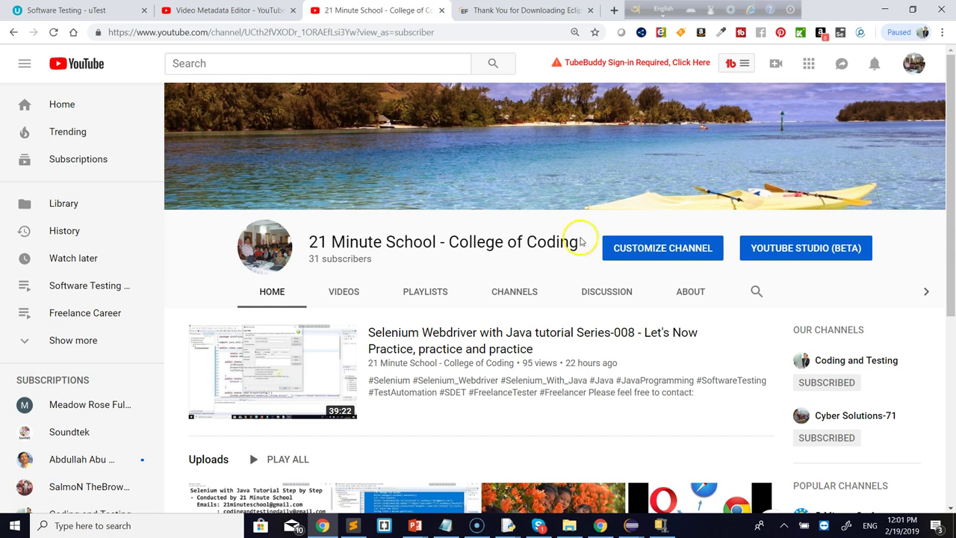
Open Facebook in a new browser tab, search for 21 minute school - an open school of freelance business, and open its page.
click(613, 11)
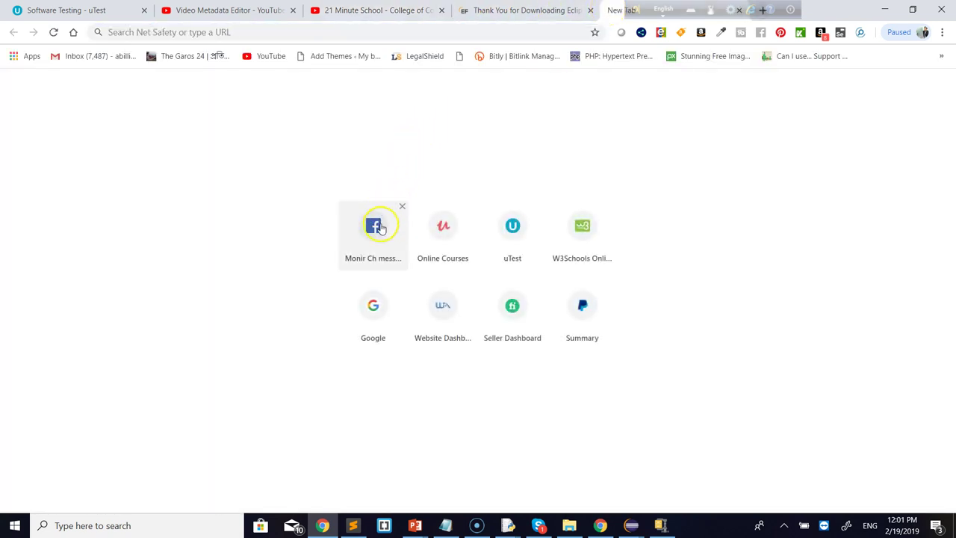
click(379, 227)
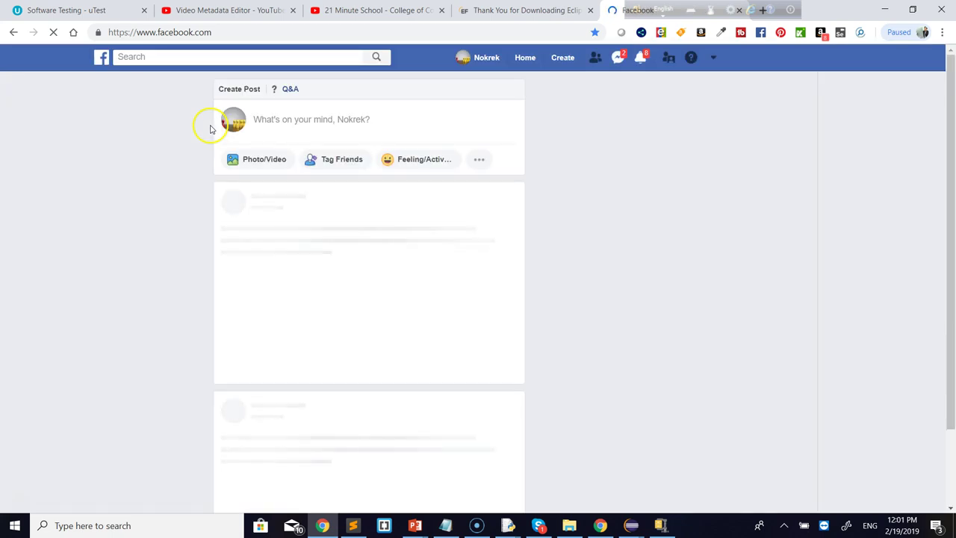
click(167, 57)
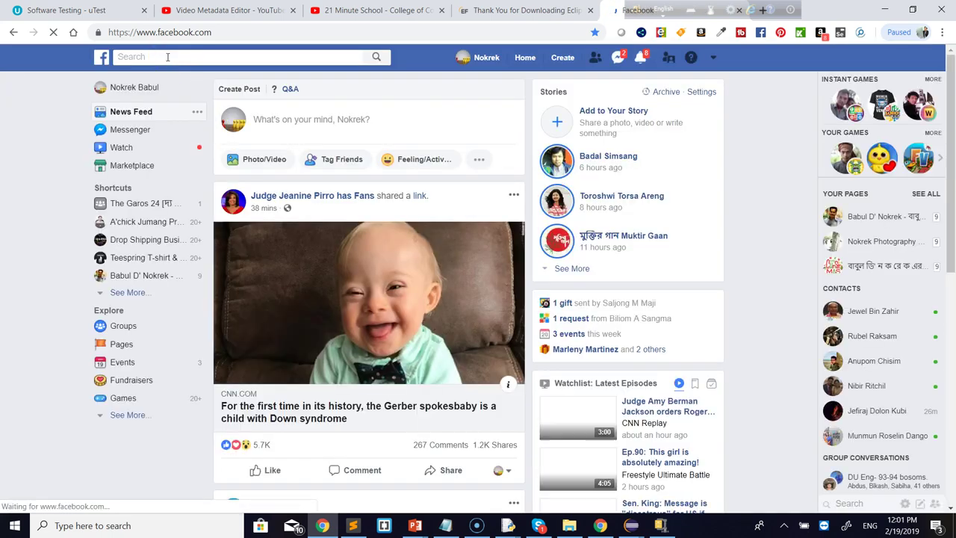
text(21)
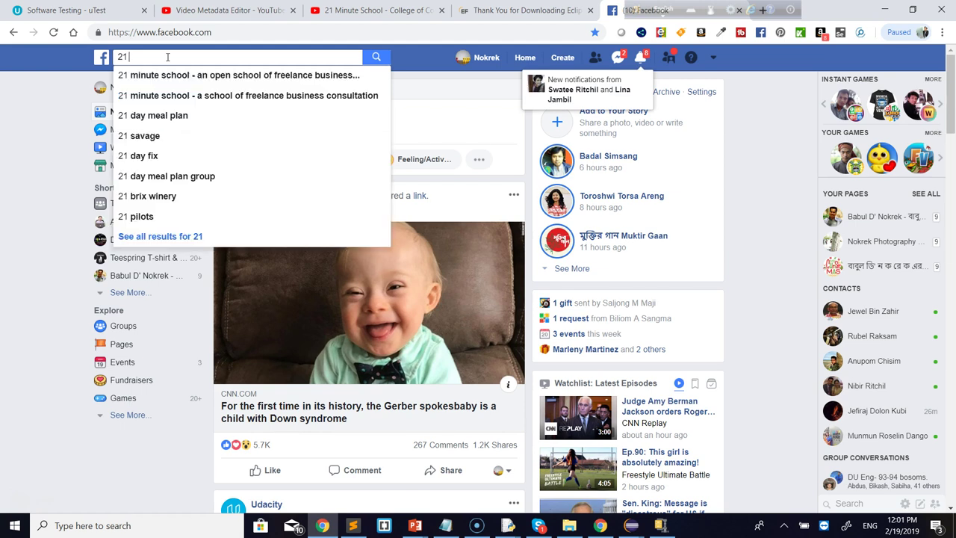
click(171, 85)
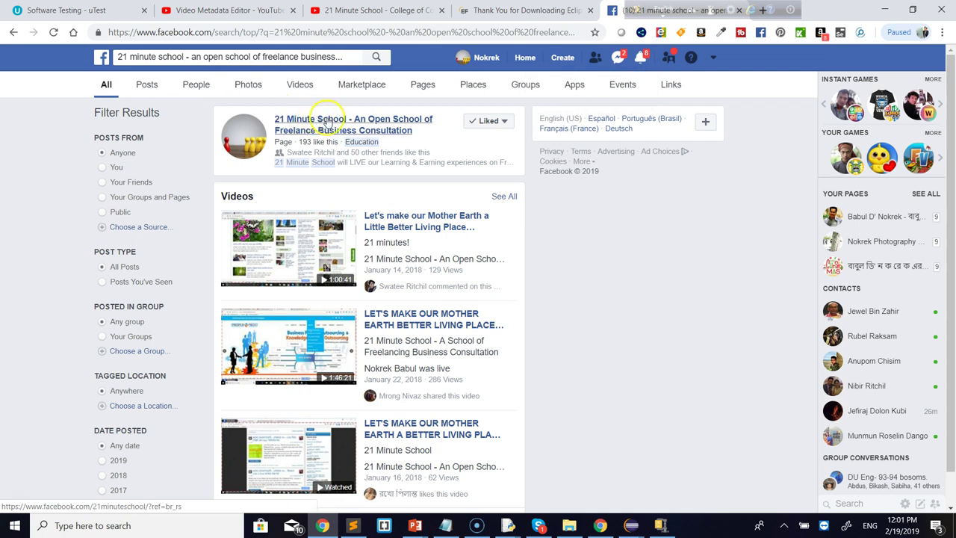
click(390, 124)
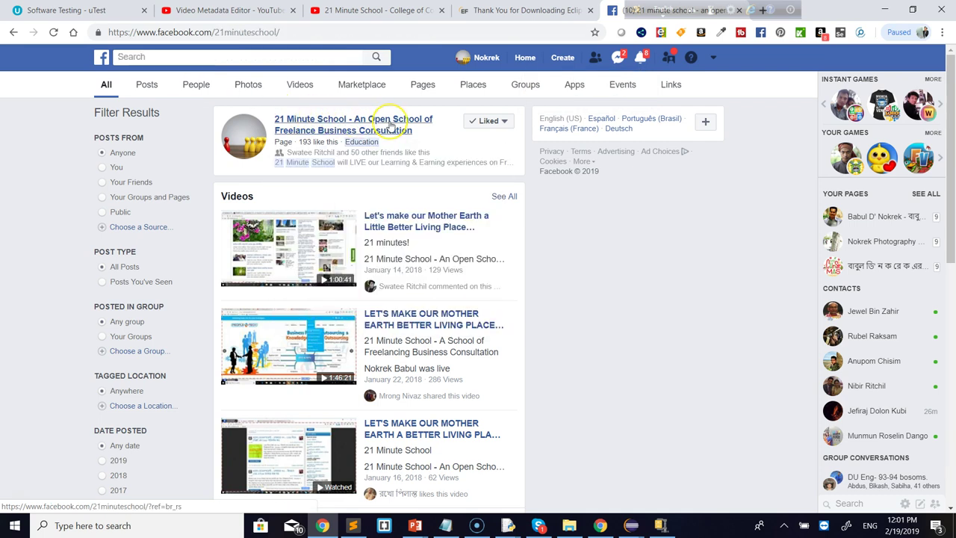